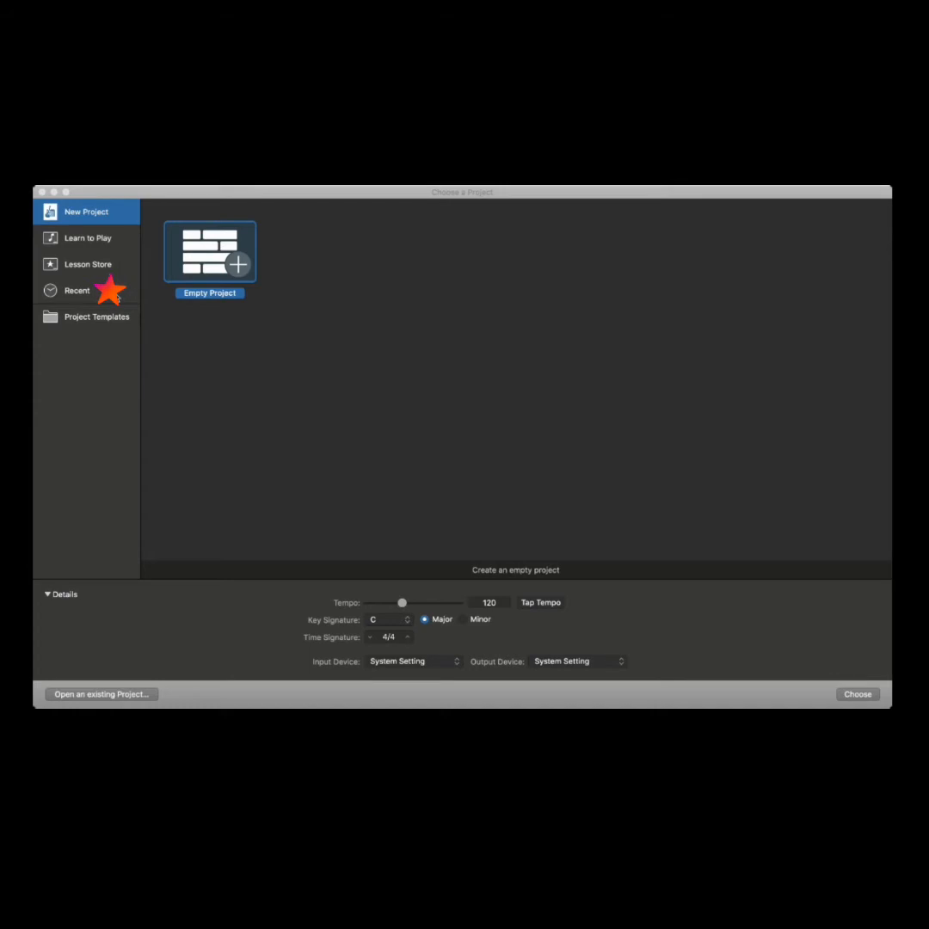
Look through the recent projects and the project templates, and return to the new project choices.
click(77, 290)
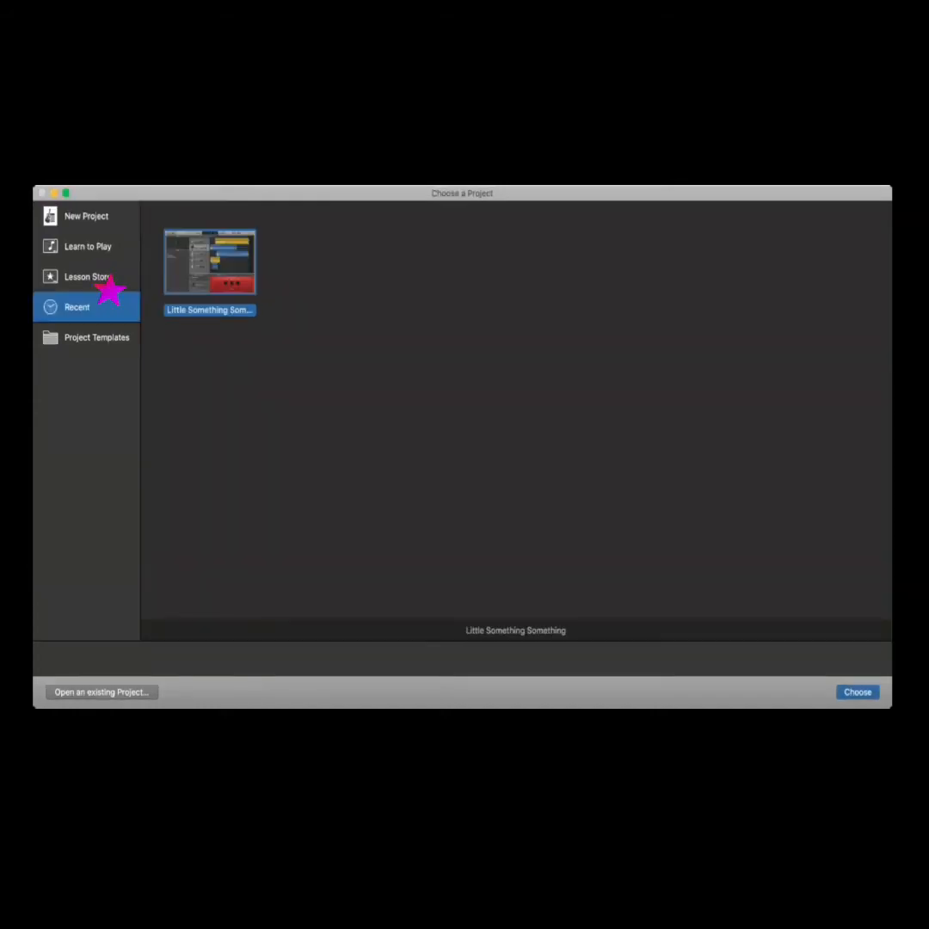
click(97, 338)
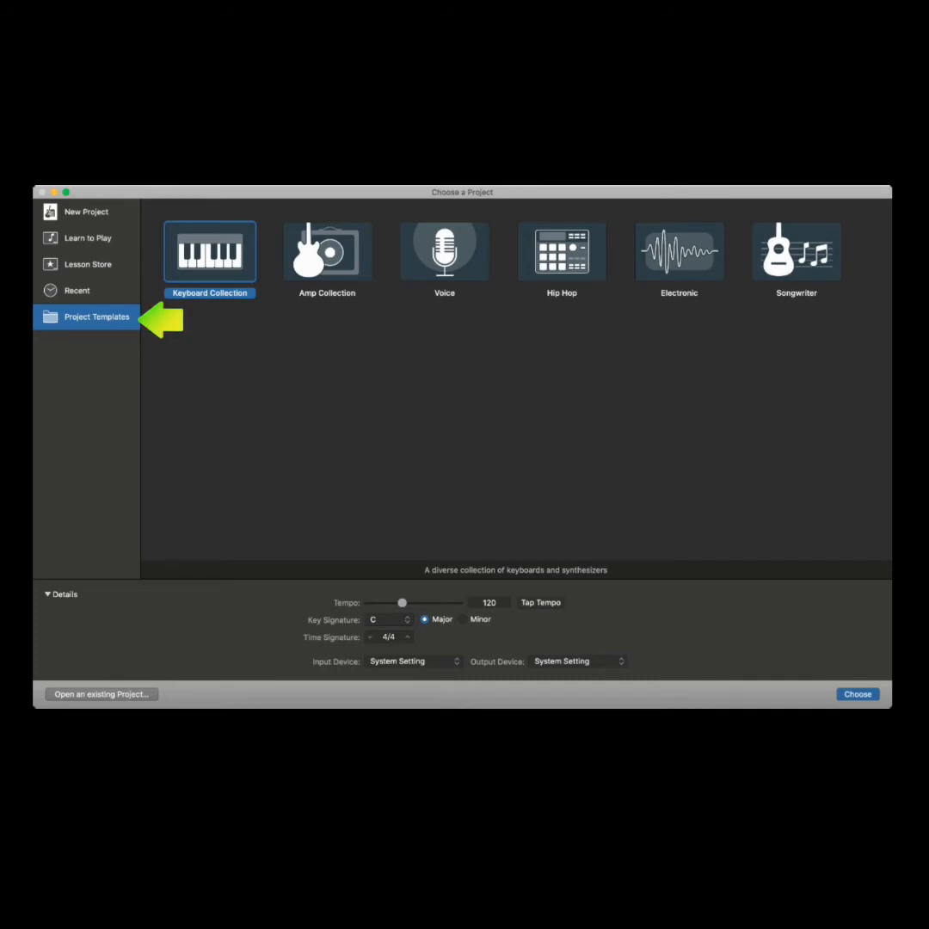
click(86, 211)
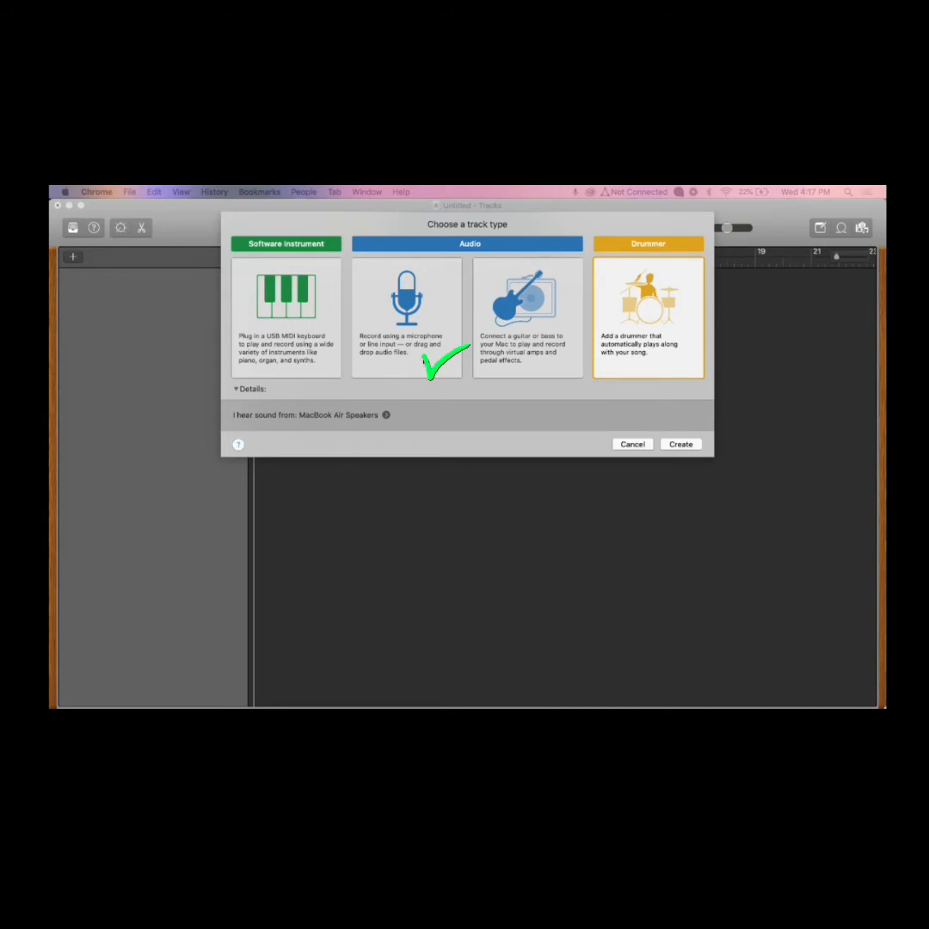
Create an audio track for microphone recording with Input 1 as its source.
click(456, 280)
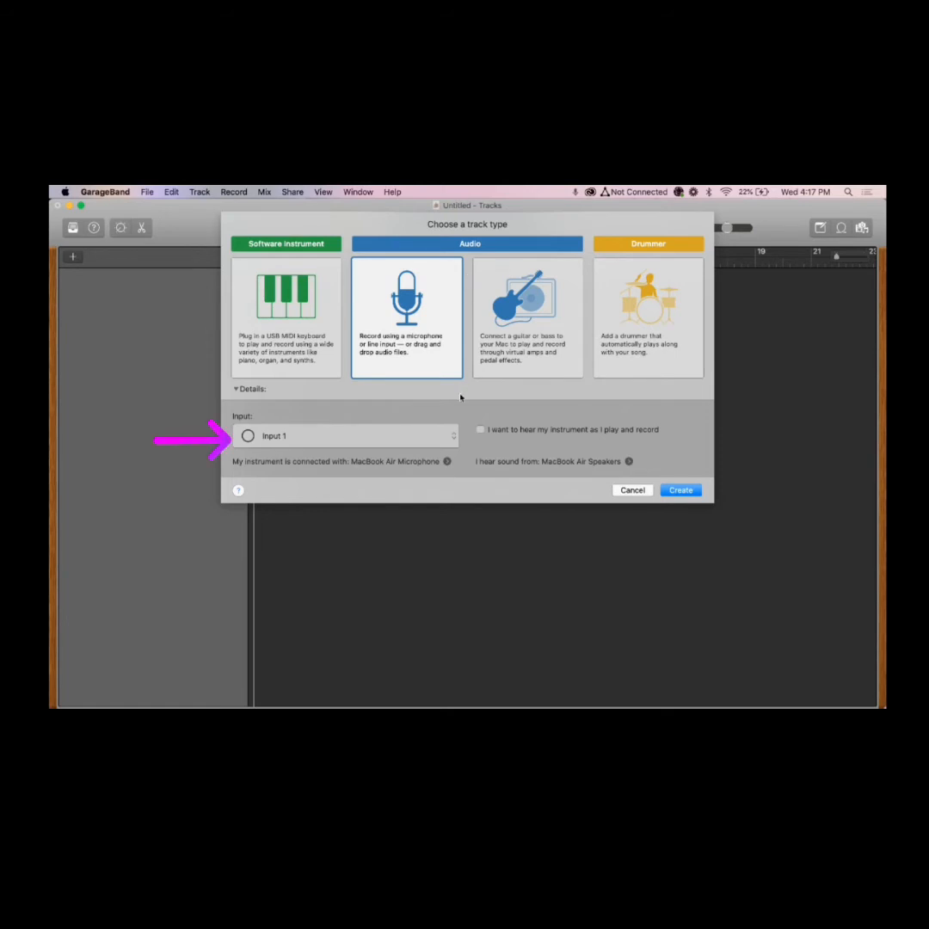
click(451, 438)
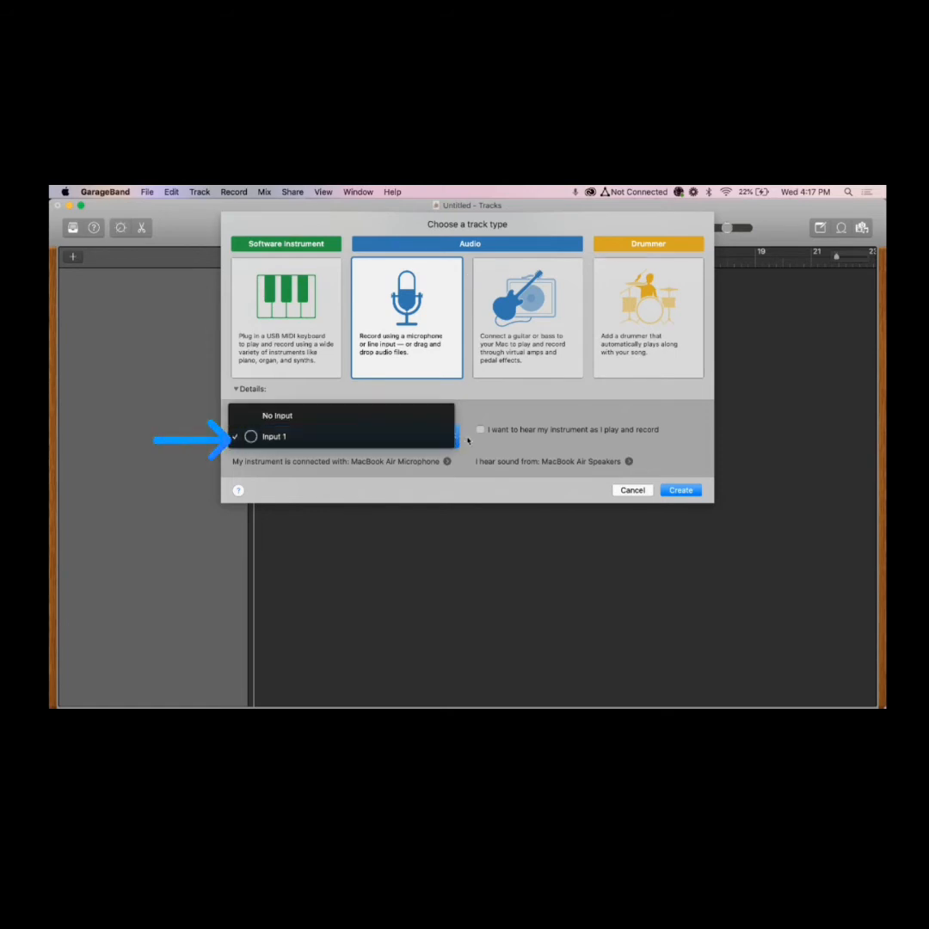
click(469, 441)
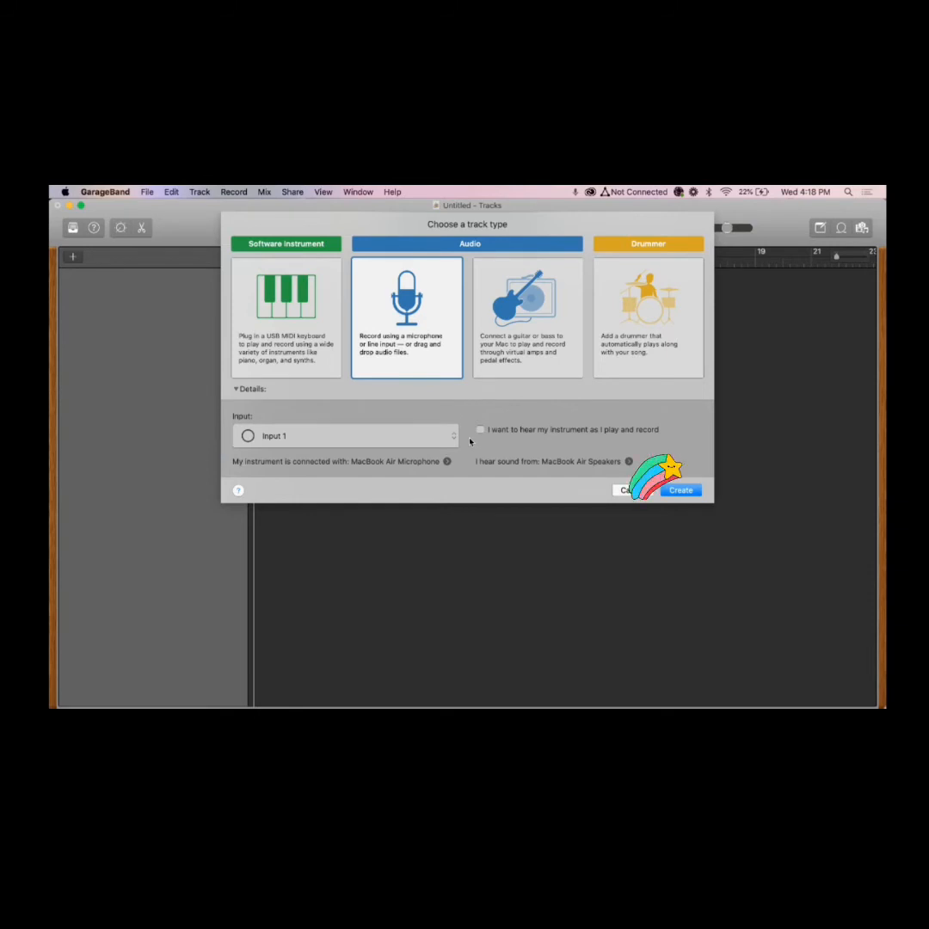
click(682, 490)
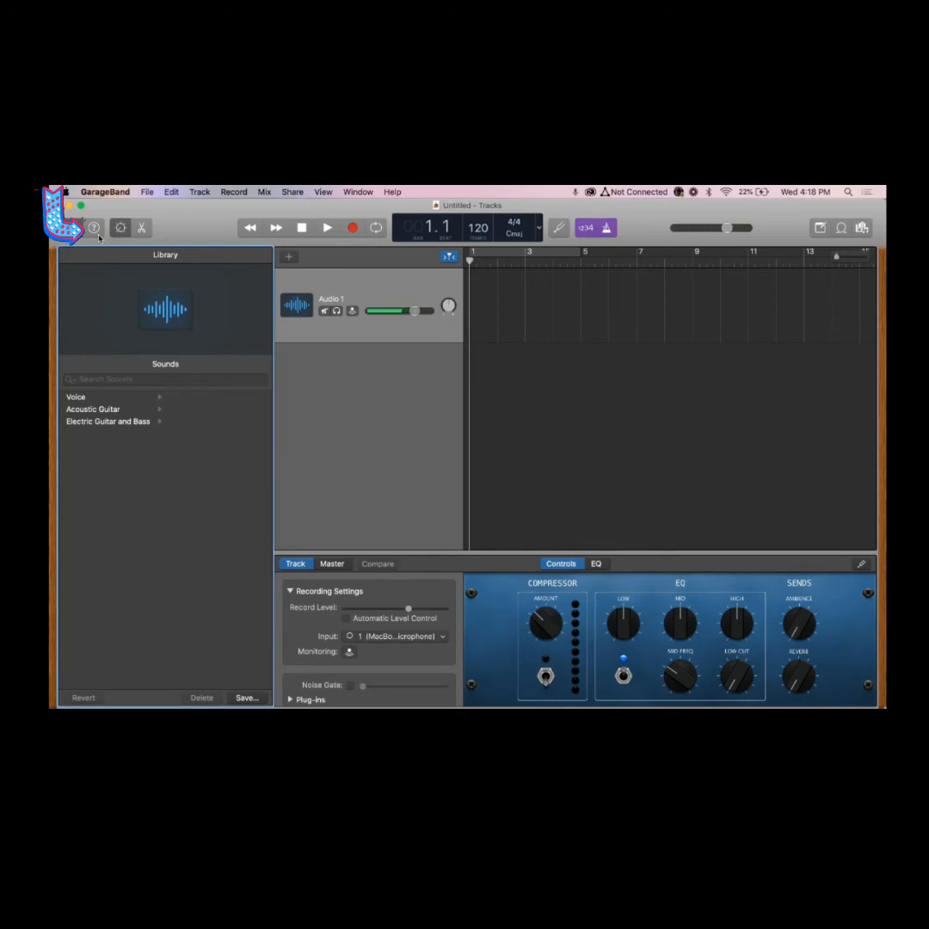
Review the Quick Help tips for the main work areas and test playback of the empty project up to bar 4.
mouse_move(99, 238)
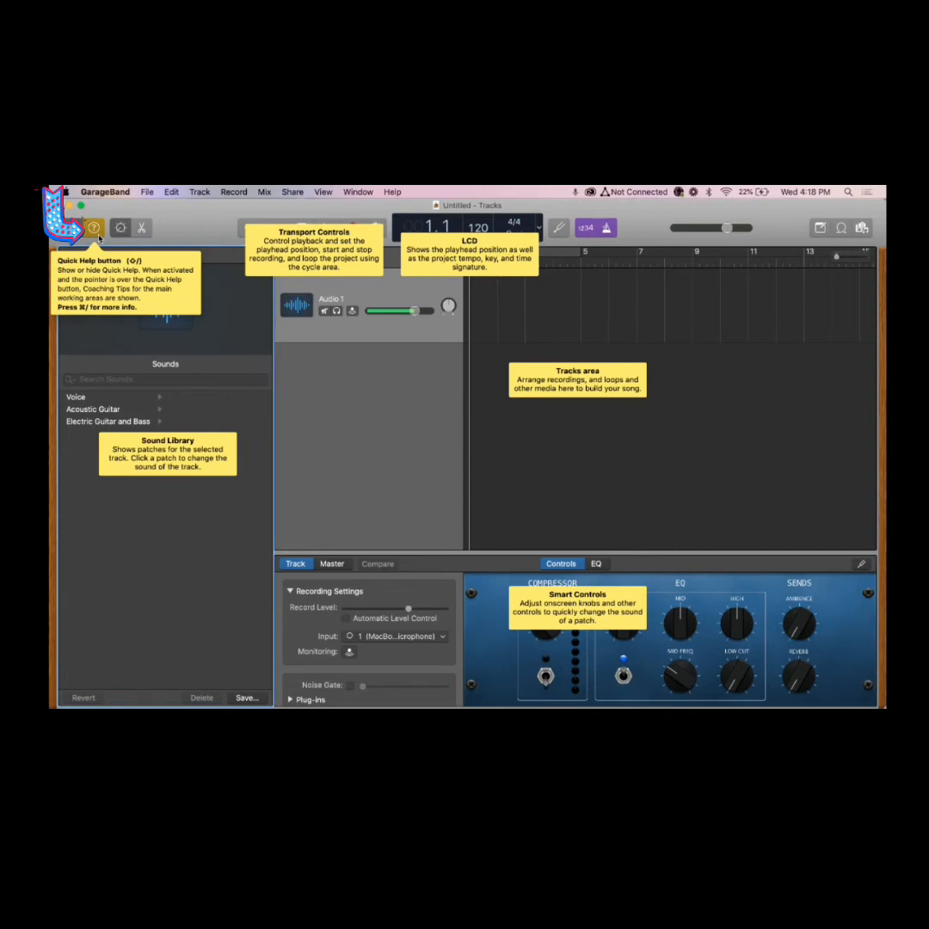
click(96, 232)
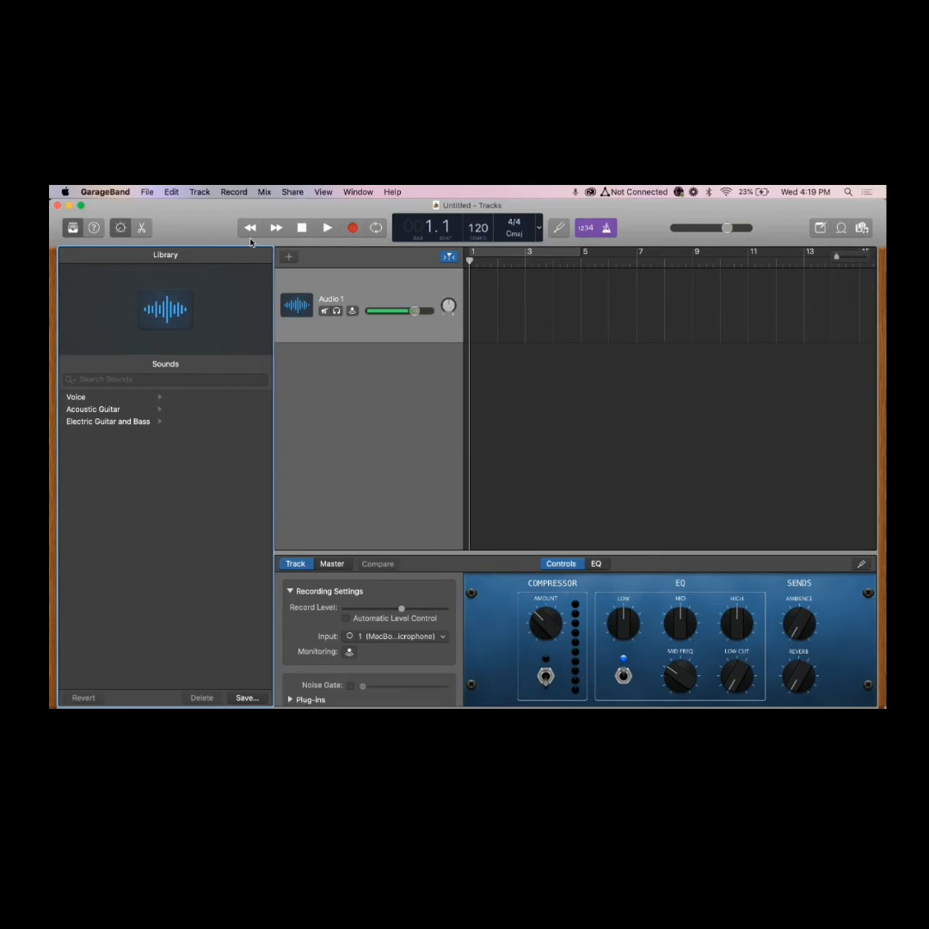
click(328, 233)
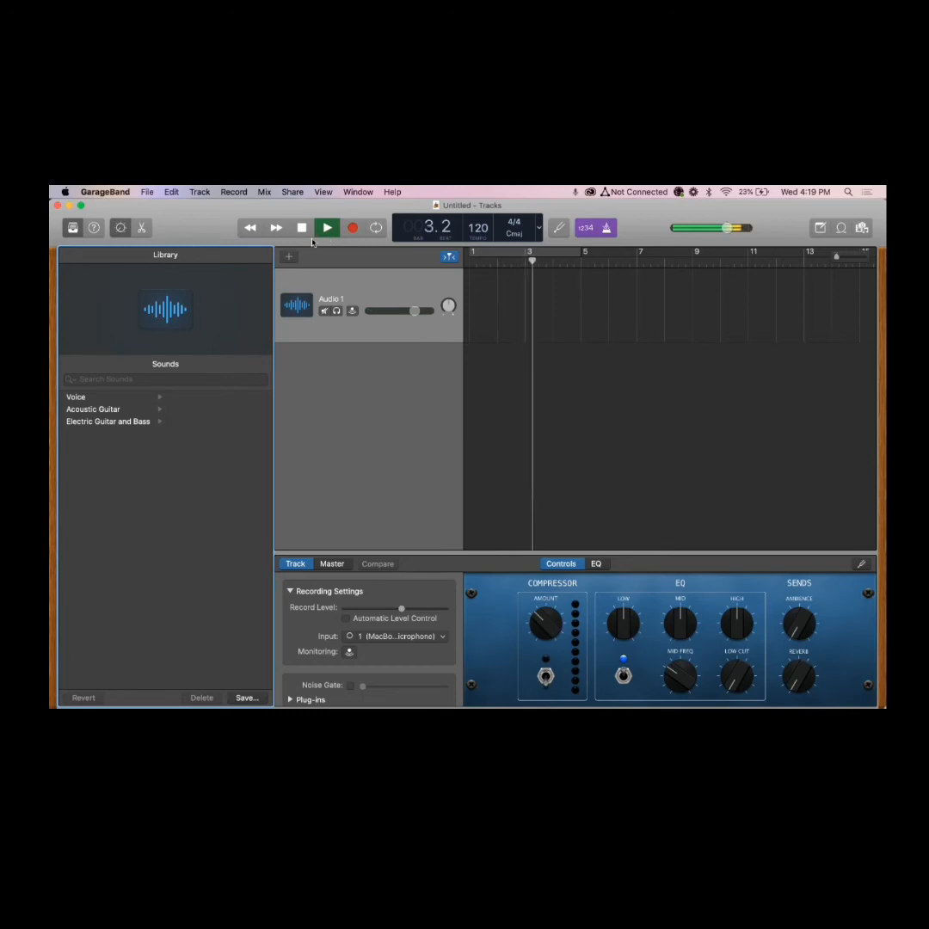
click(303, 230)
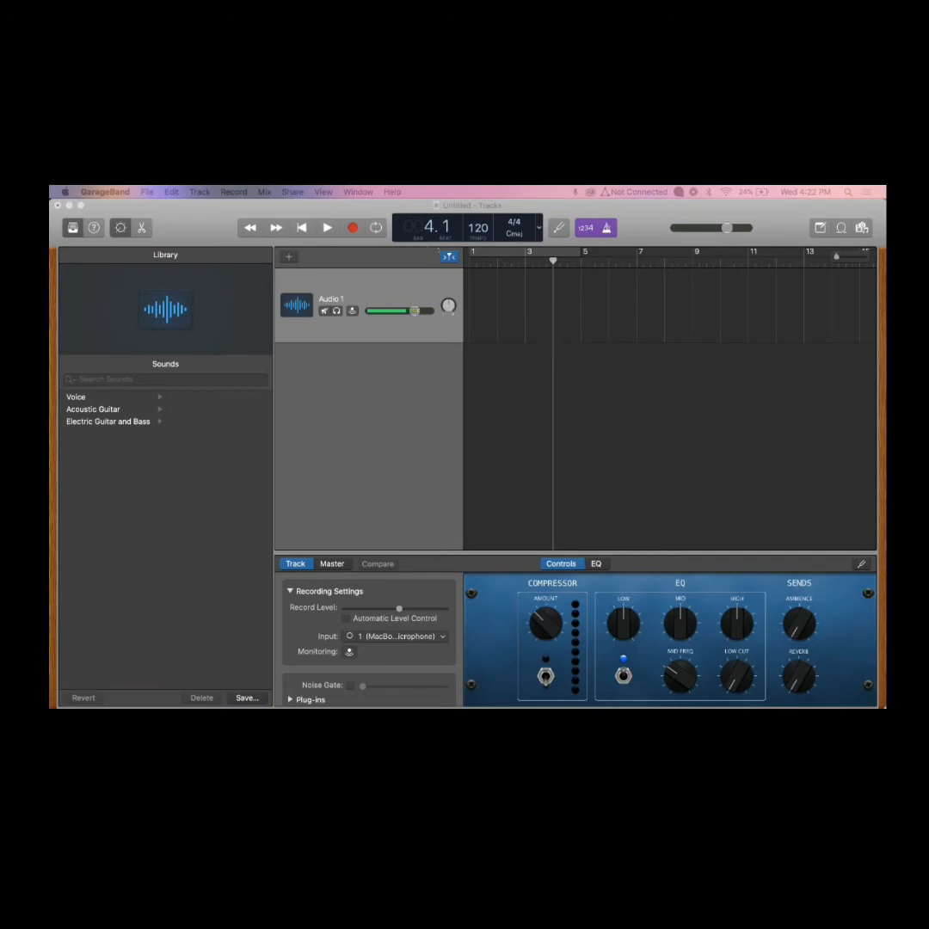
Select the tempo value, and choose the 4/4 time signature and the C major key for the project.
click(478, 228)
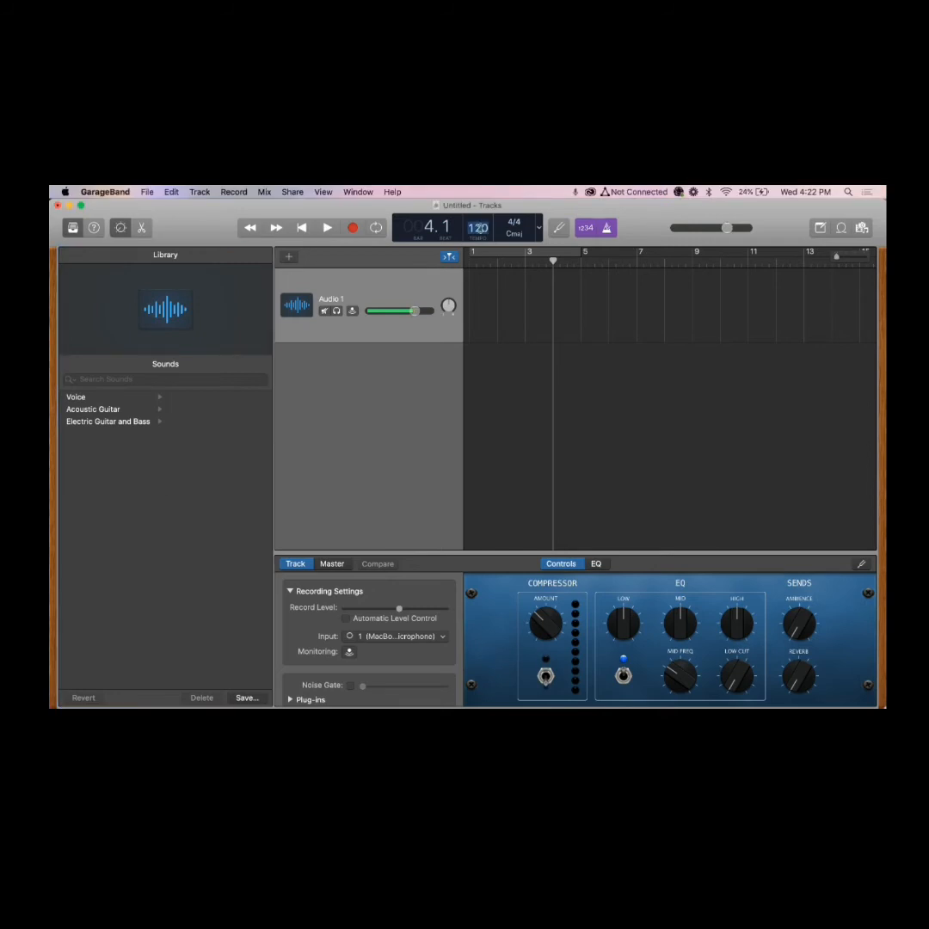
click(516, 227)
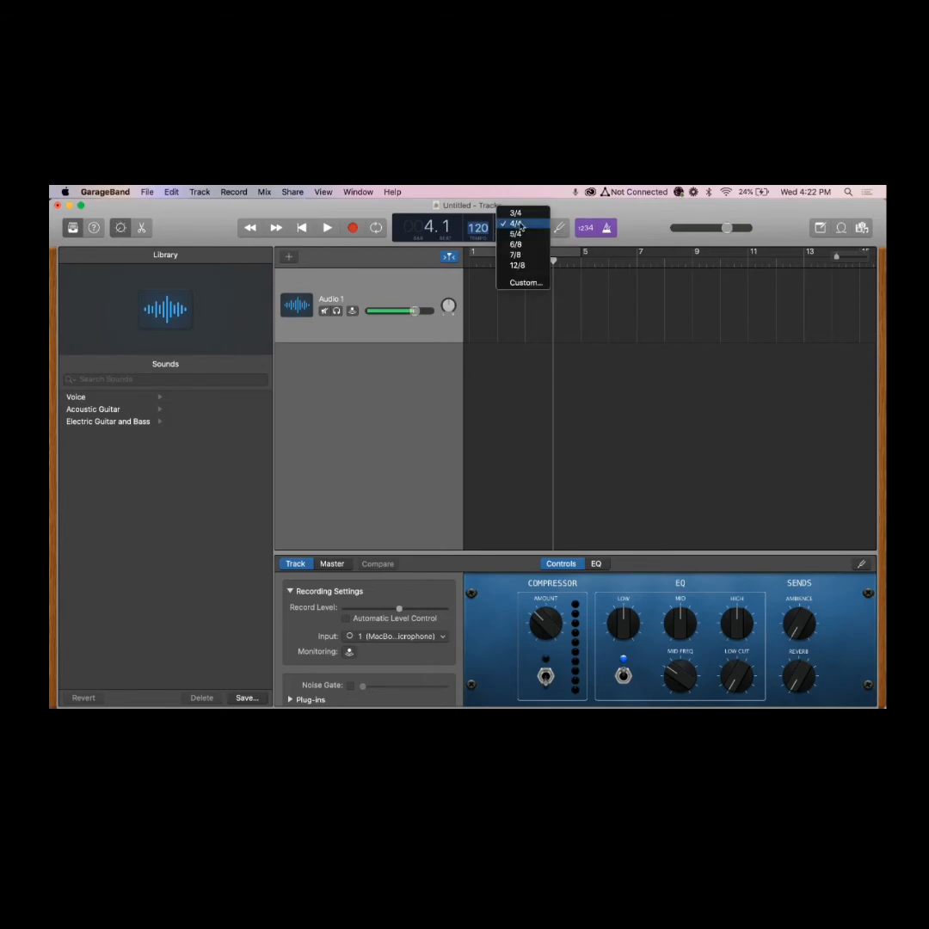
click(516, 225)
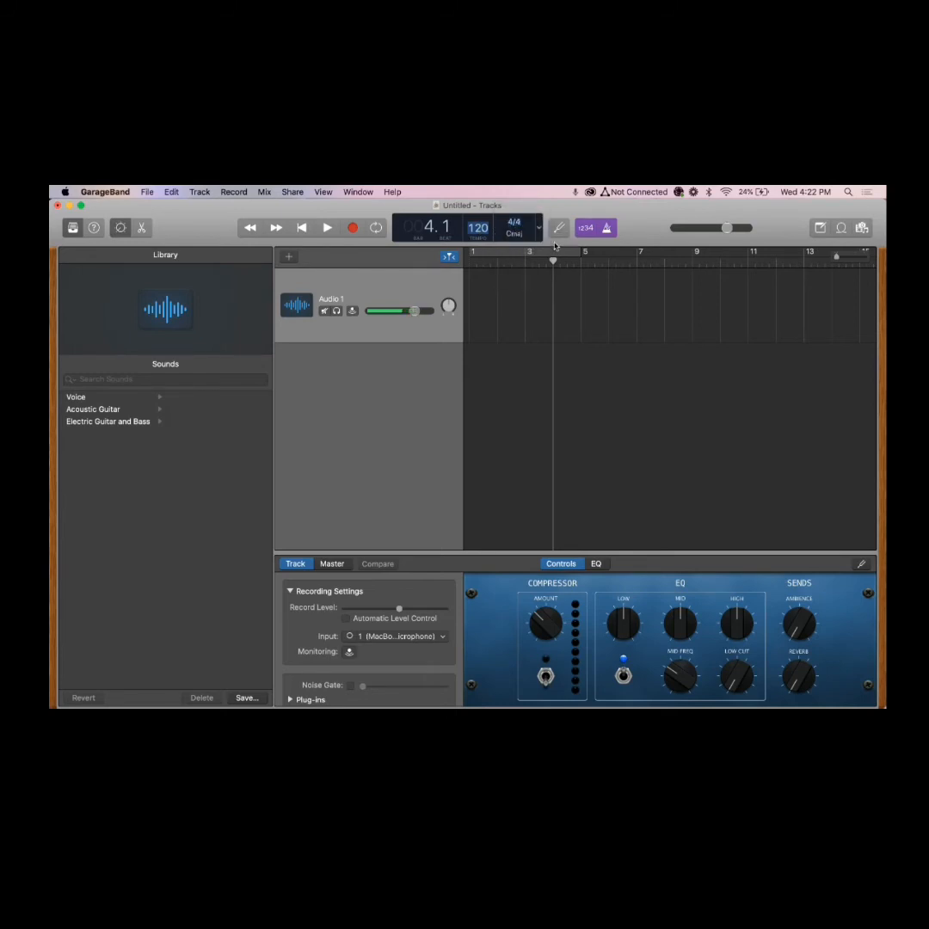
click(516, 238)
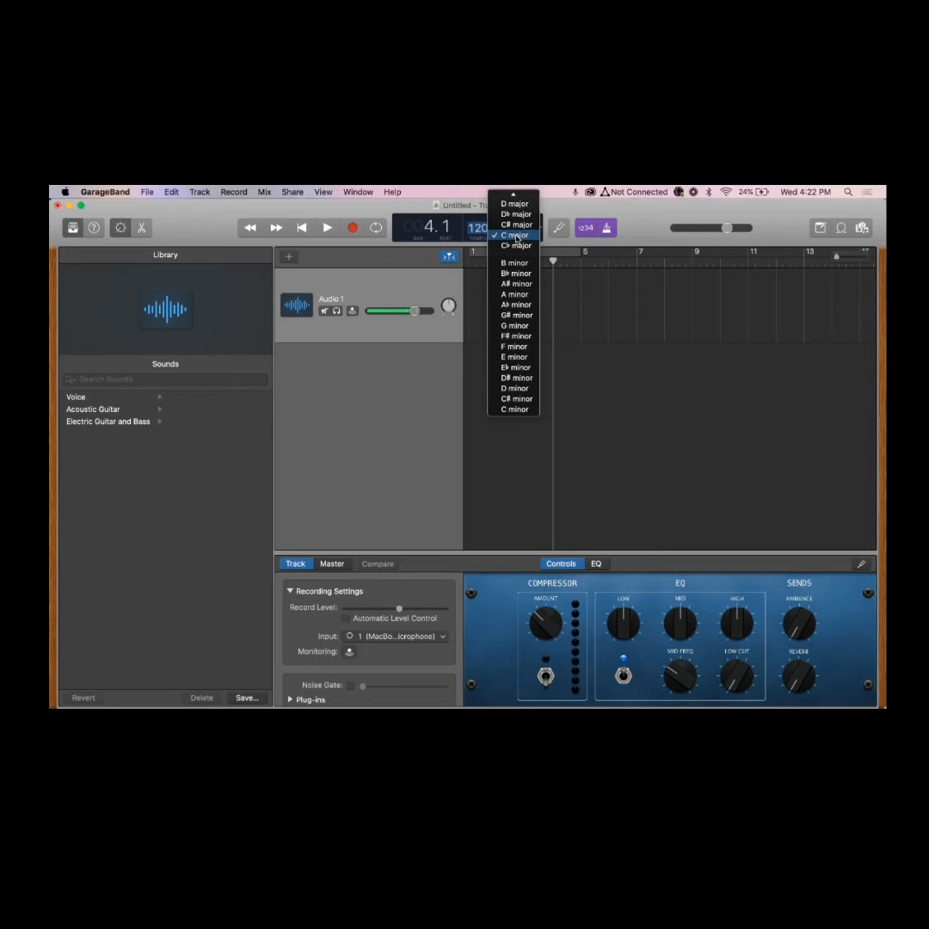
click(516, 237)
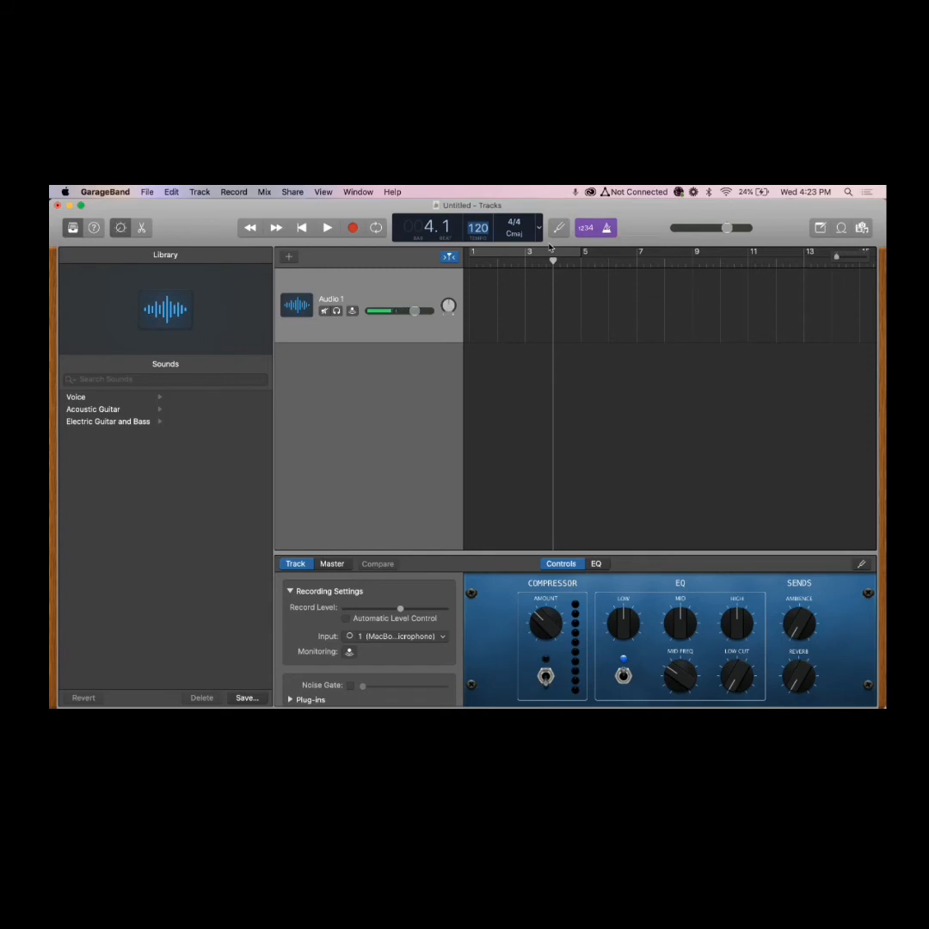
Try the count-in and metronome toggles, and turn the metronome off.
click(586, 229)
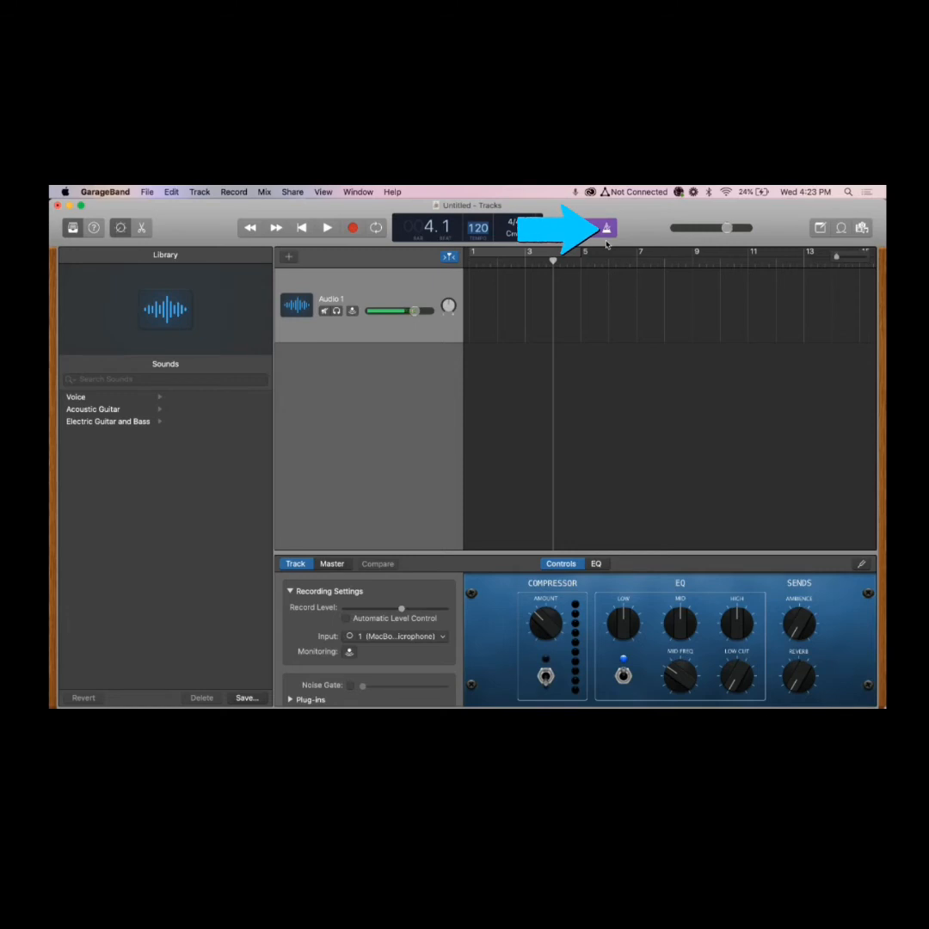
click(607, 229)
click(606, 229)
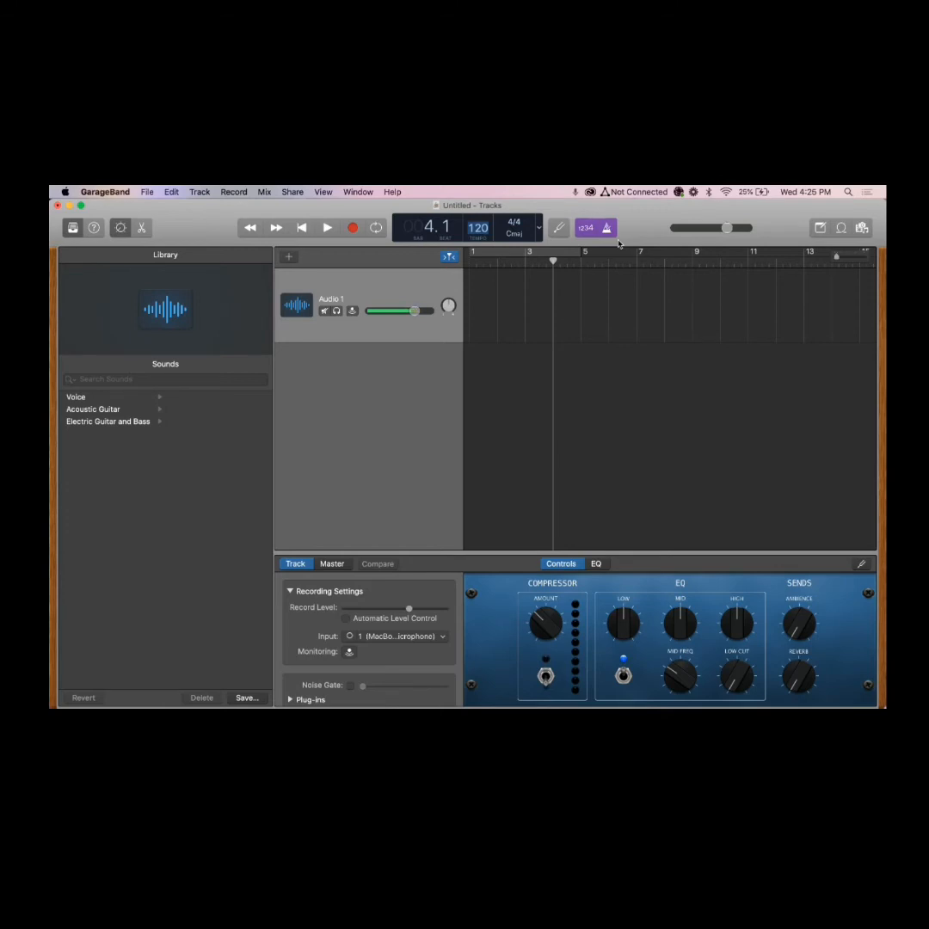
click(605, 234)
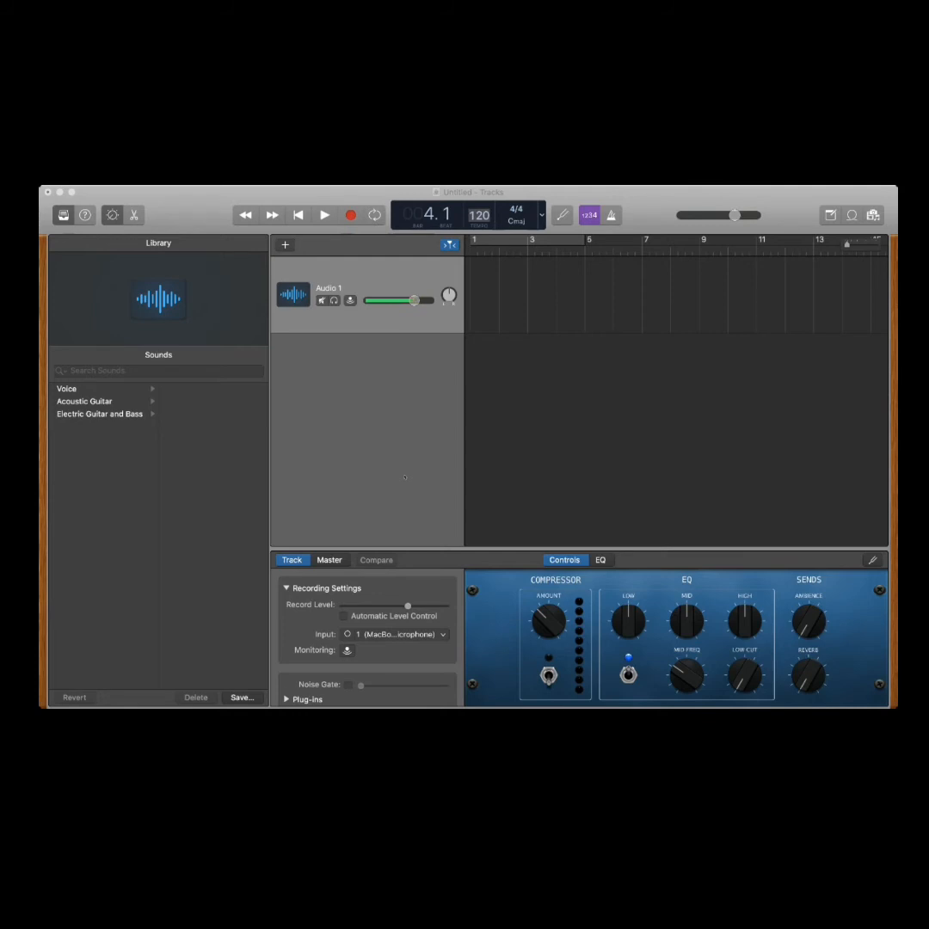
Rename the audio track as Vocals.
double_click(328, 288)
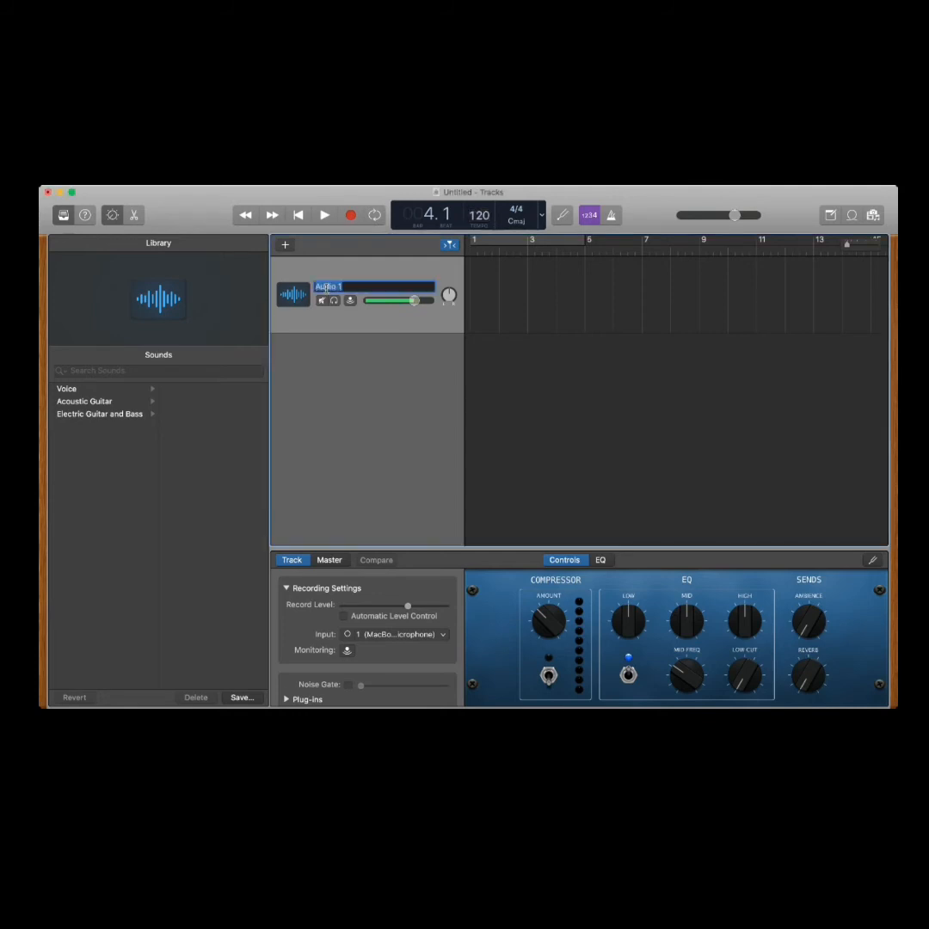
text(Vocals)
key(Return)
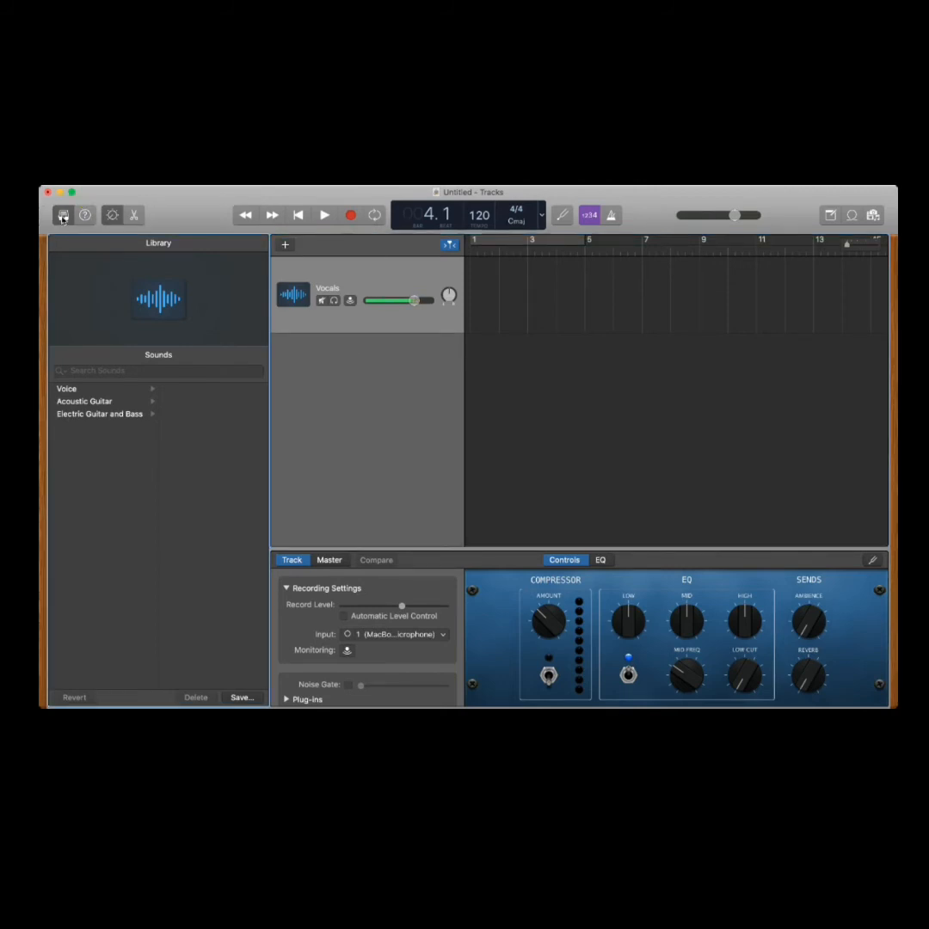
Try the Bright Vocal patch on the Vocals track, and apply the Classic Vocal patch from the Voice sounds.
click(68, 389)
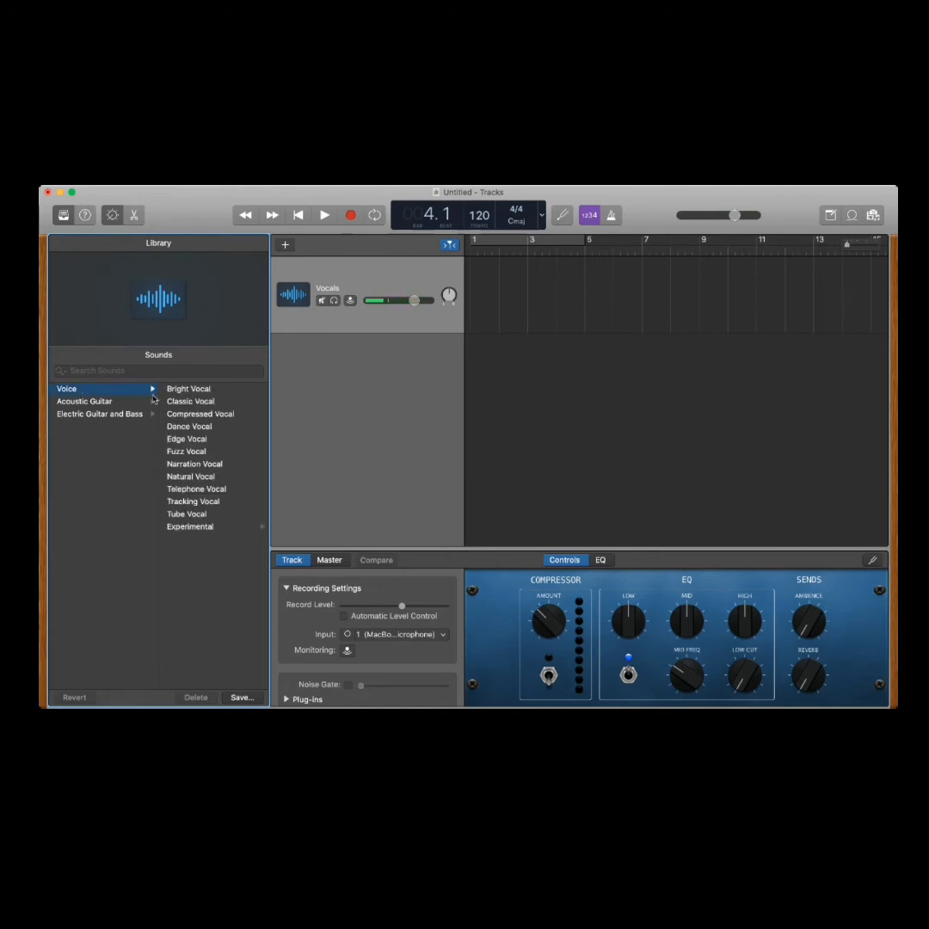
click(184, 390)
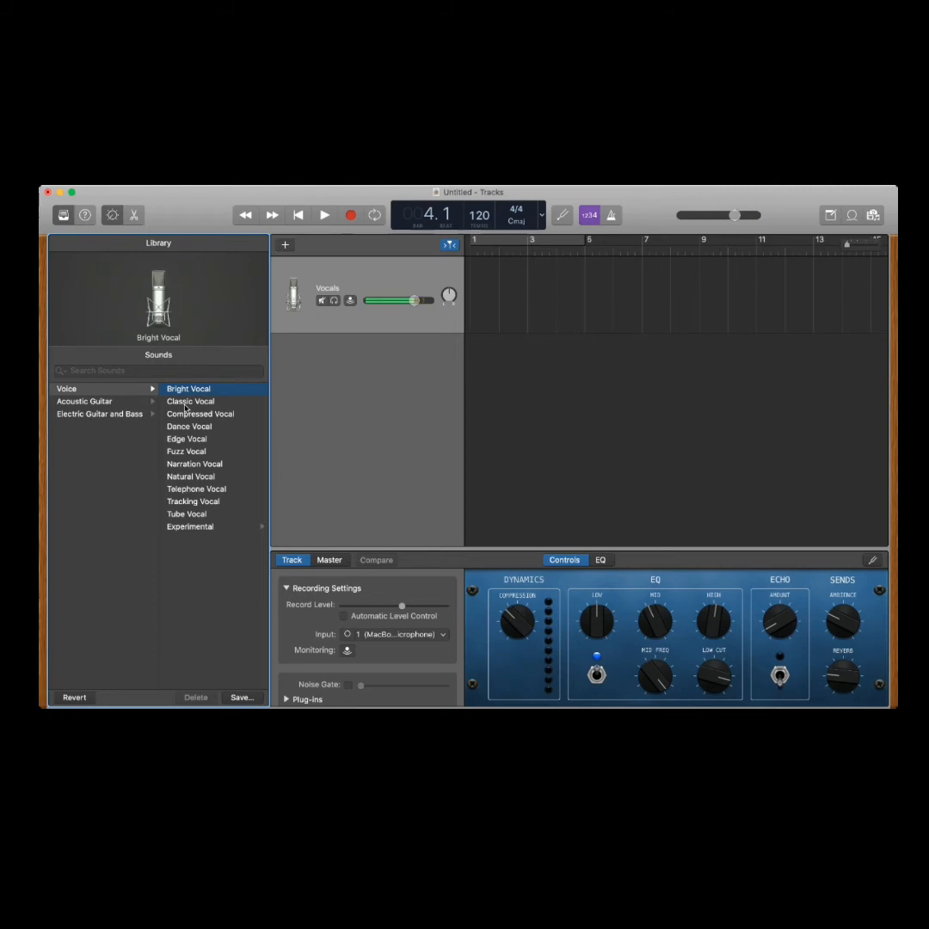
click(185, 402)
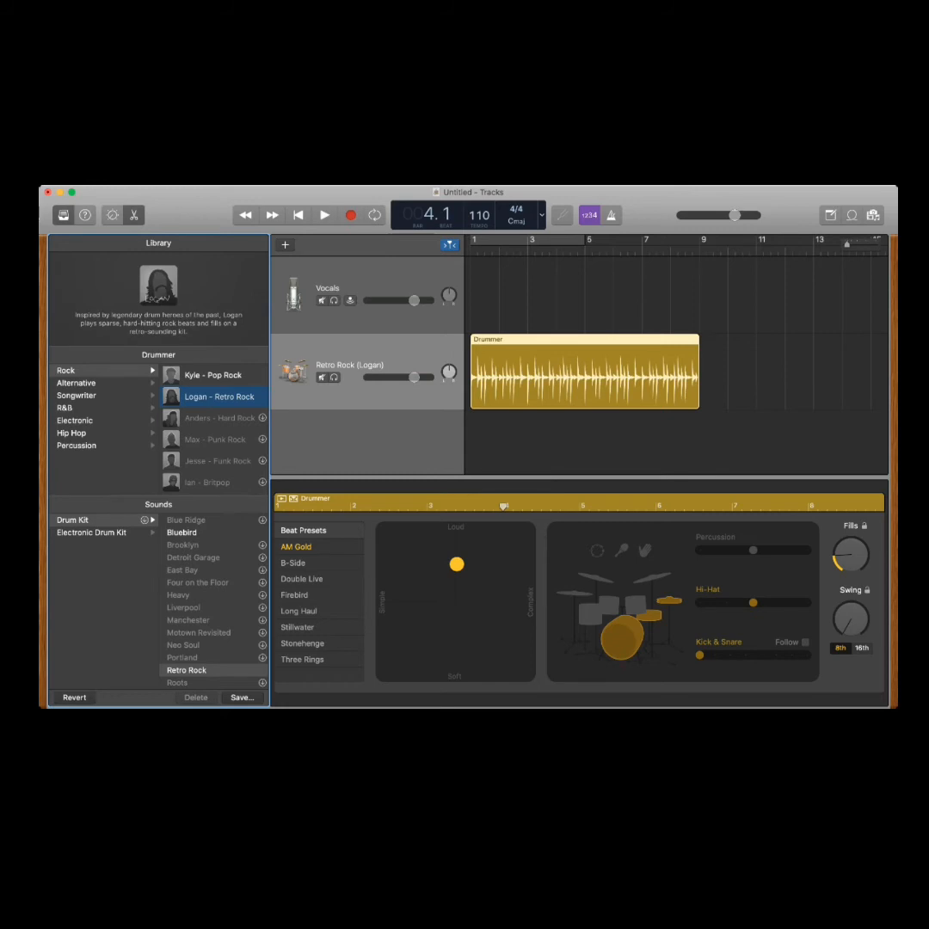
Assign the Kyle - Pop Rock drummer to the drum track, adding handclaps and using cymbals in place of the hi-hat.
click(232, 380)
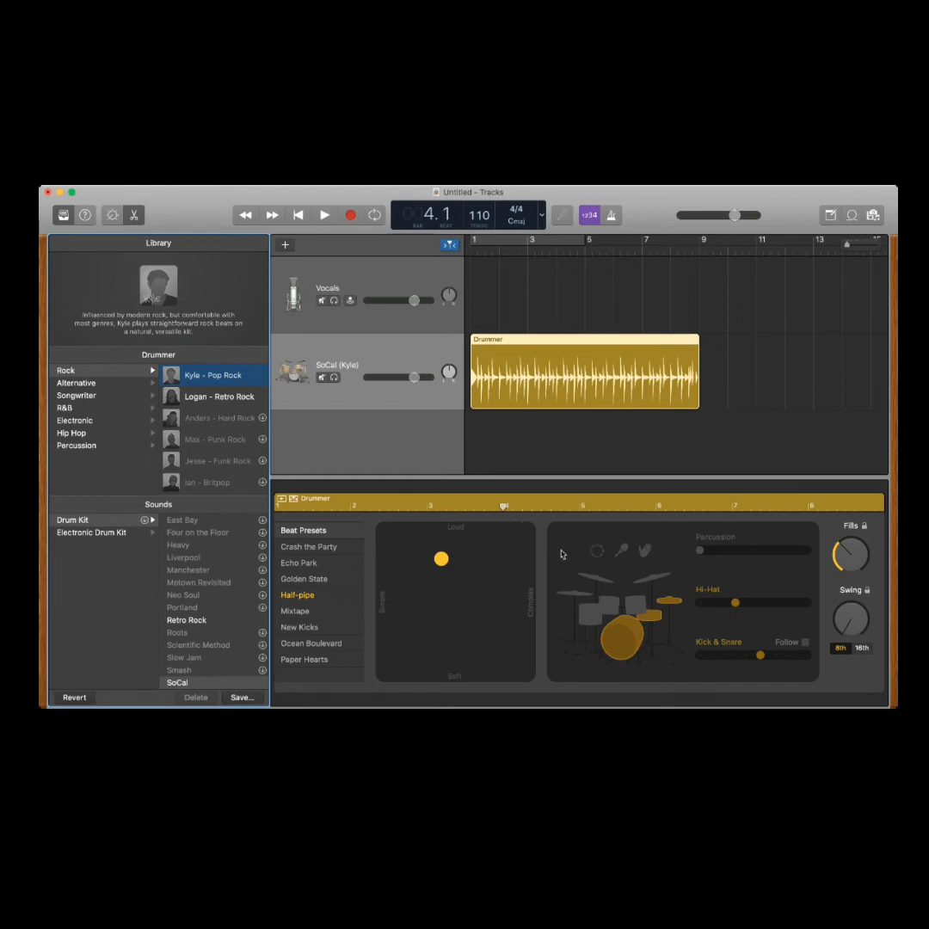
click(646, 551)
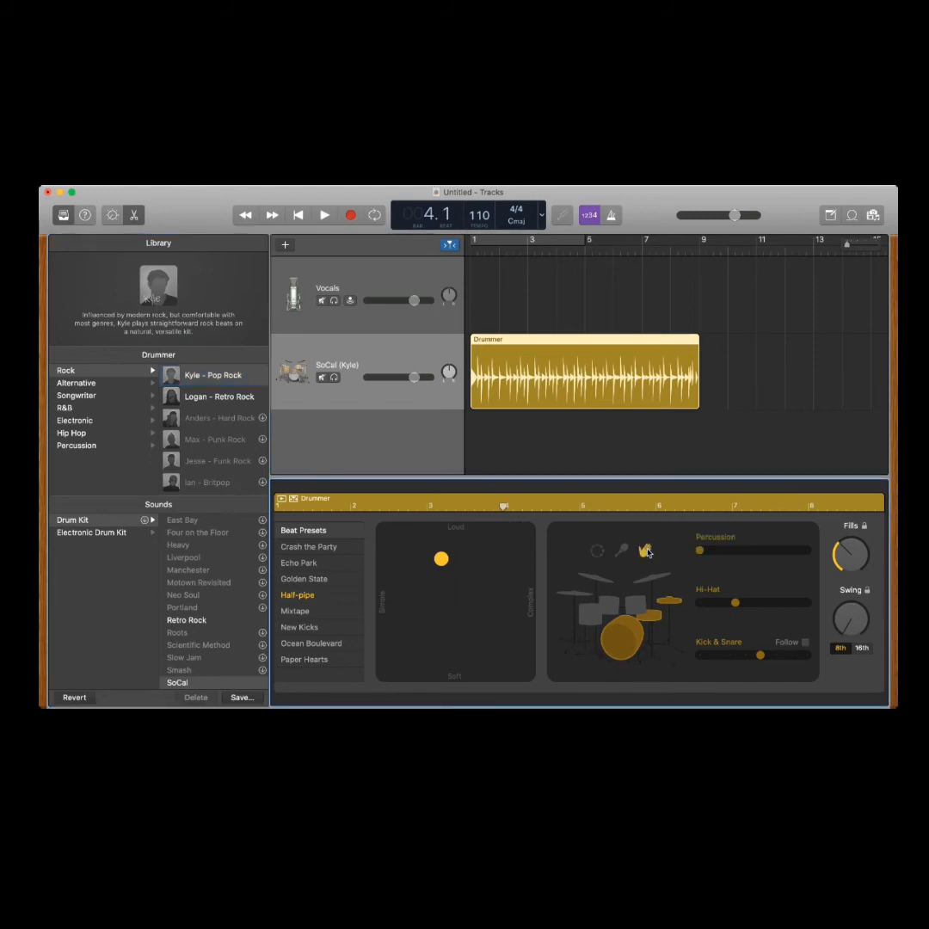
click(602, 582)
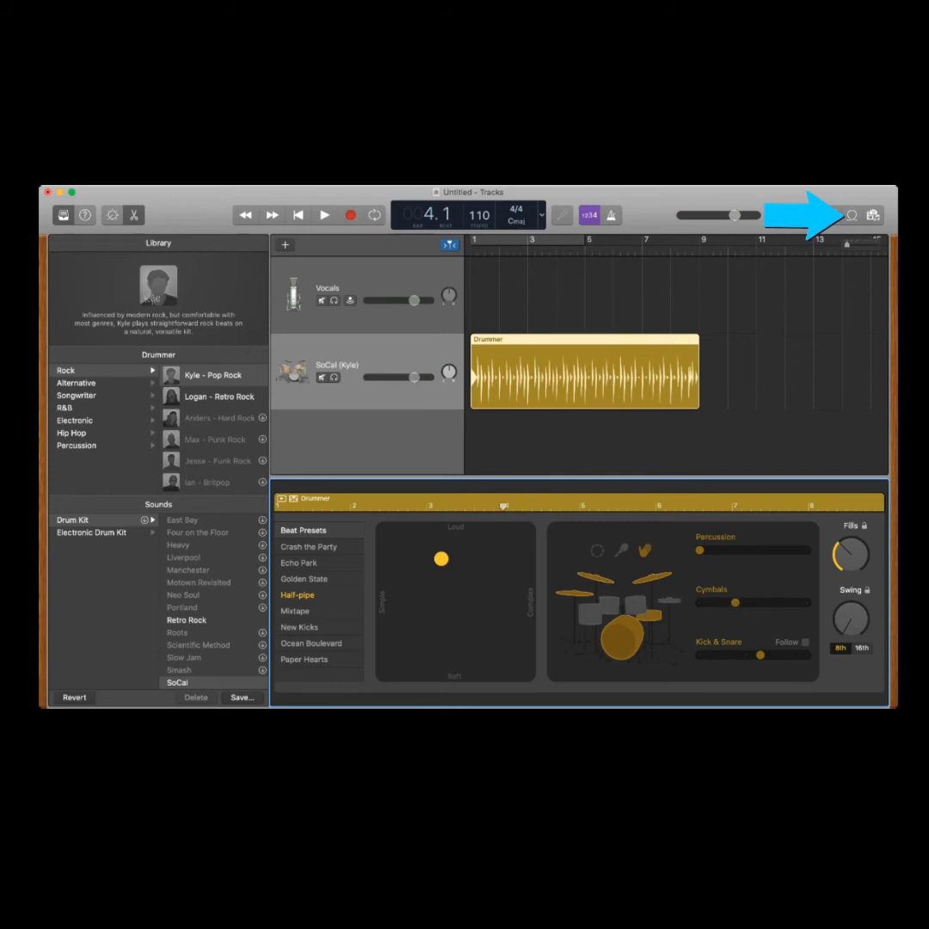
In the loop library with instrument filters shown, preview 12-8 Acoustic Strum 01 and start downloading 4th Dimension Beat 01.
click(852, 216)
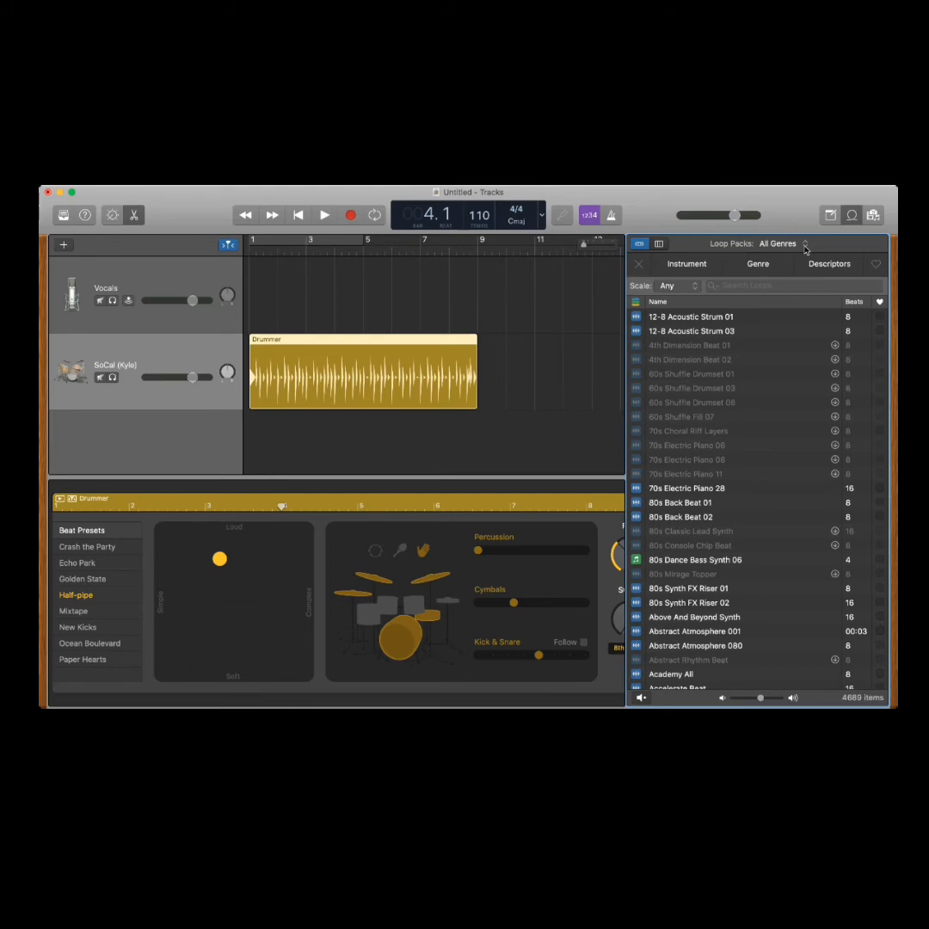
click(700, 269)
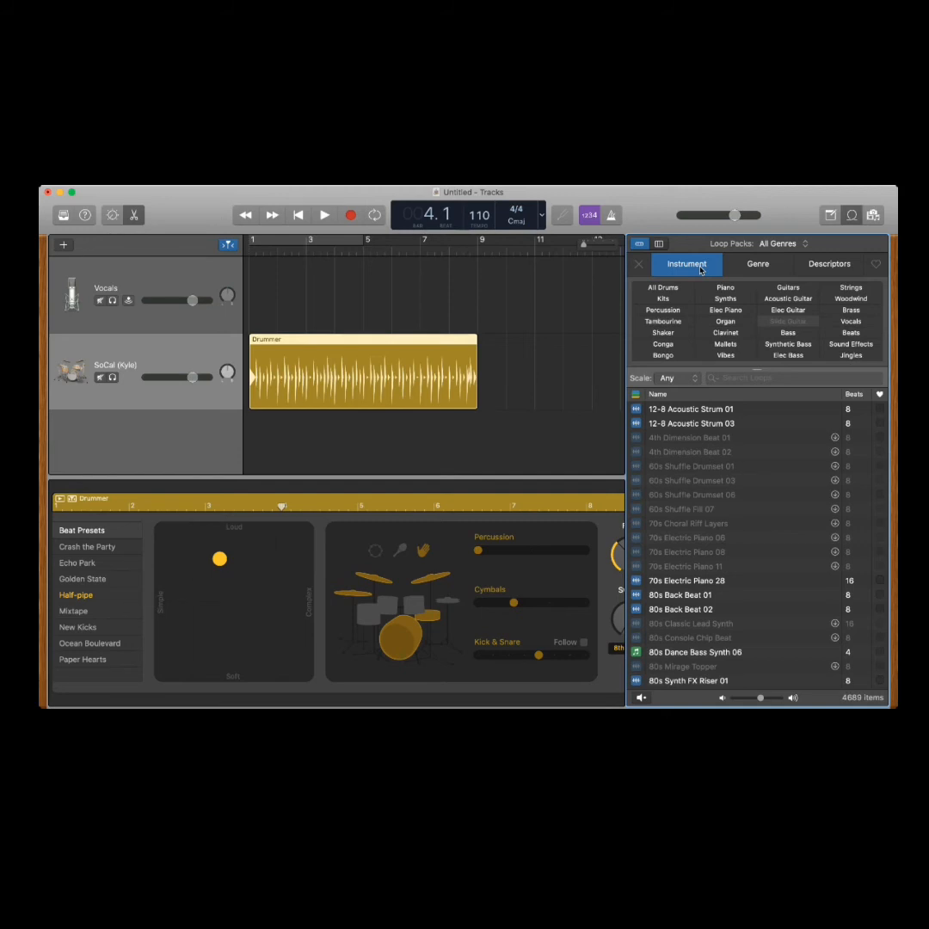
click(707, 412)
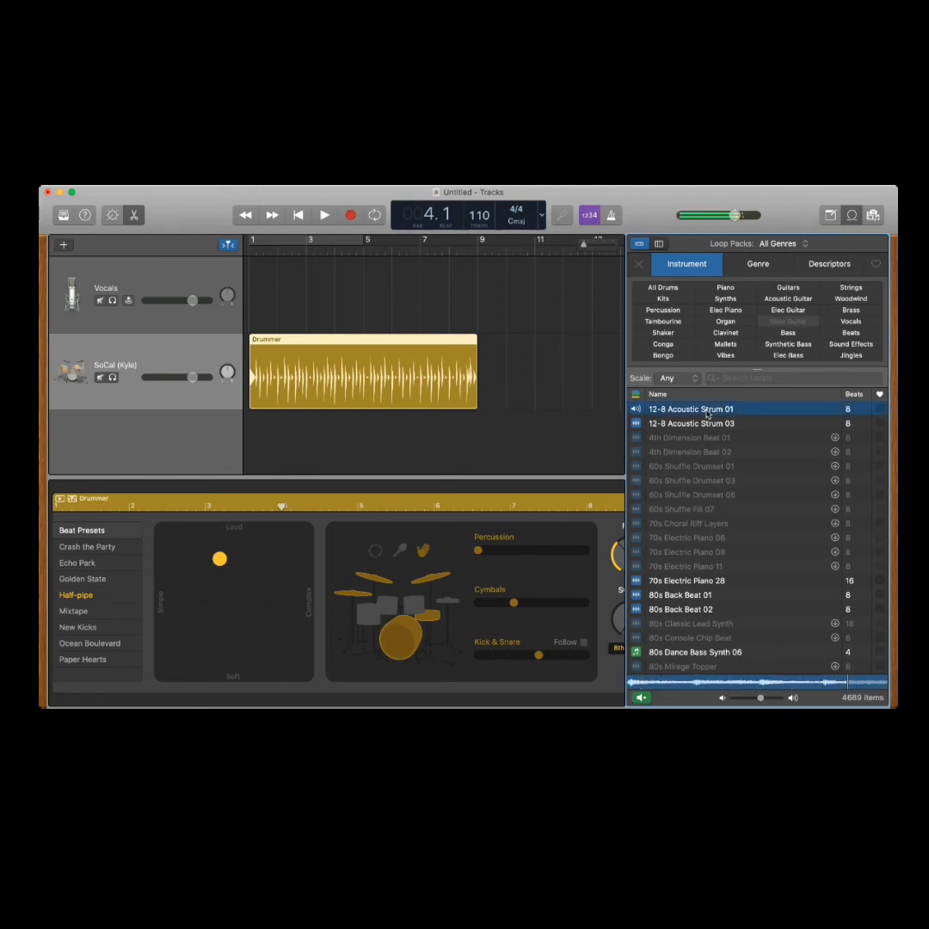
click(707, 413)
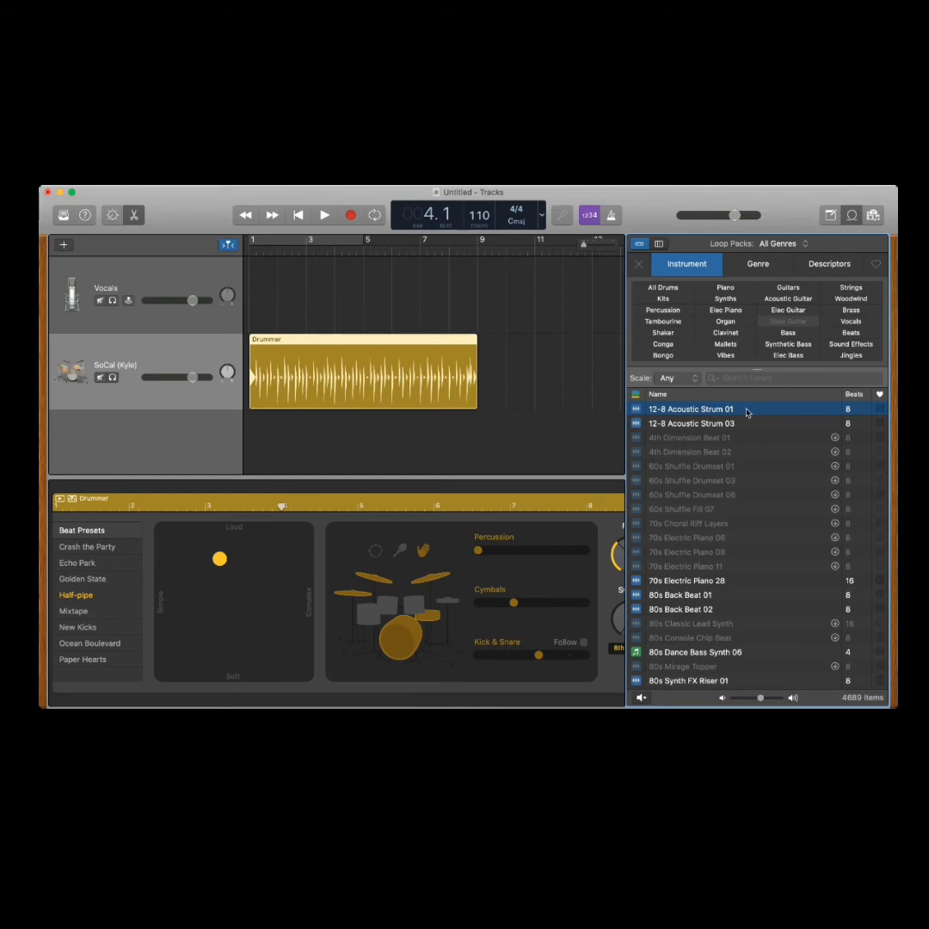
click(835, 438)
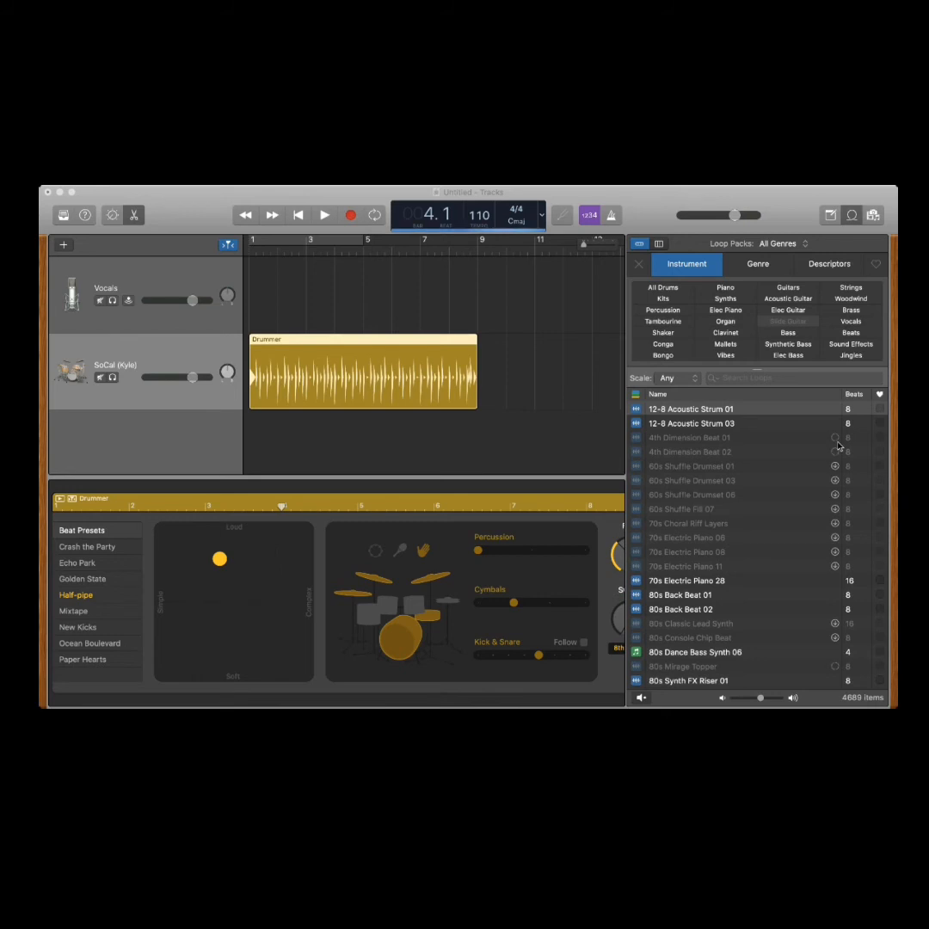
Add the 12-8 Acoustic Strum 01 loop as a new track below the drummer track, starting at bar 1.
click(863, 408)
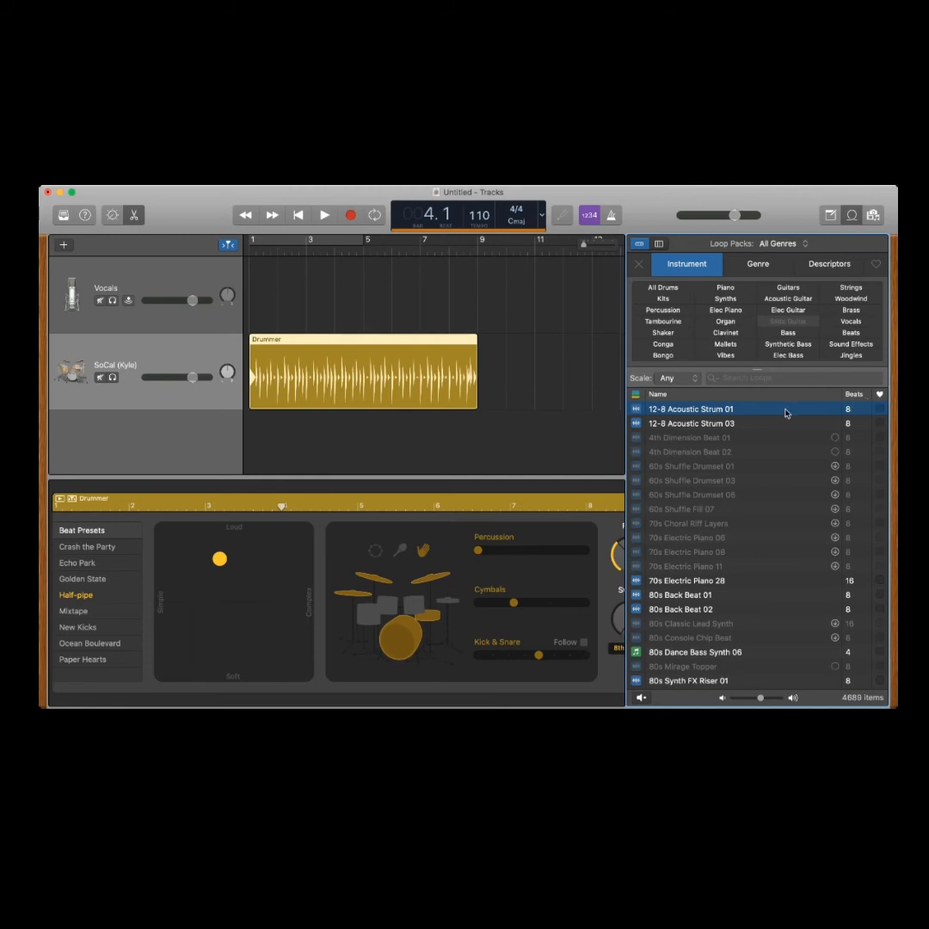
drag(784, 413, 527, 438)
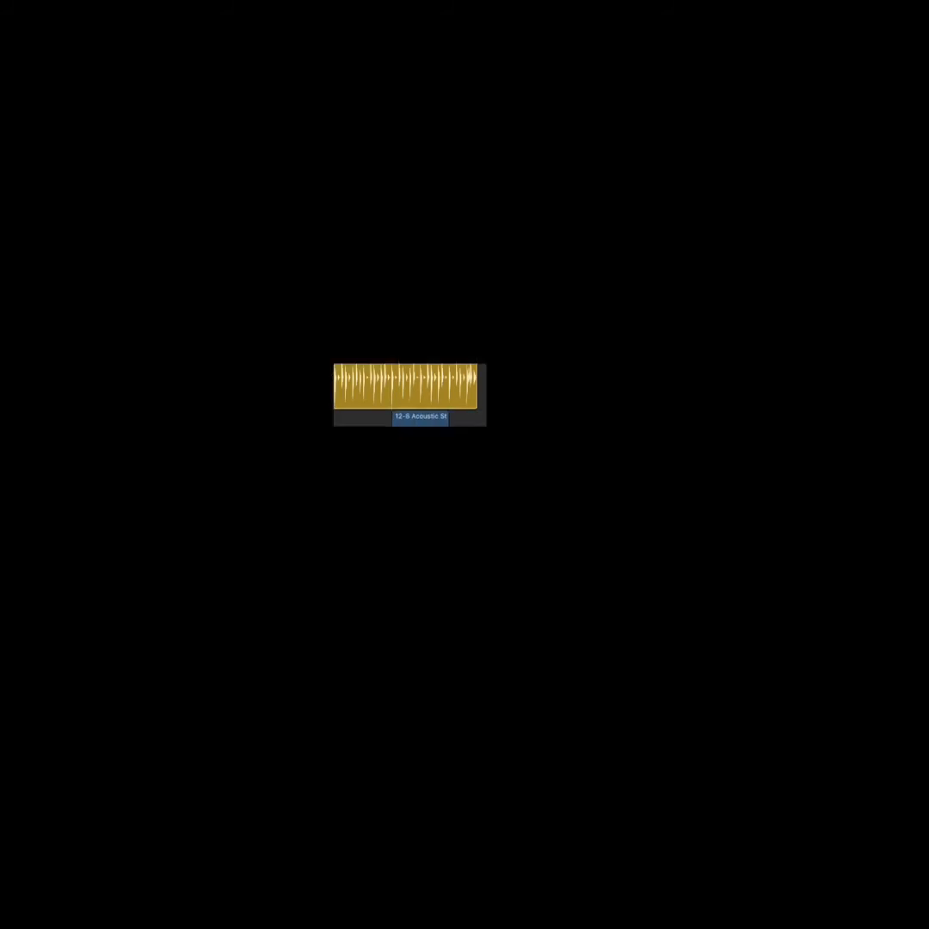
drag(527, 439, 276, 439)
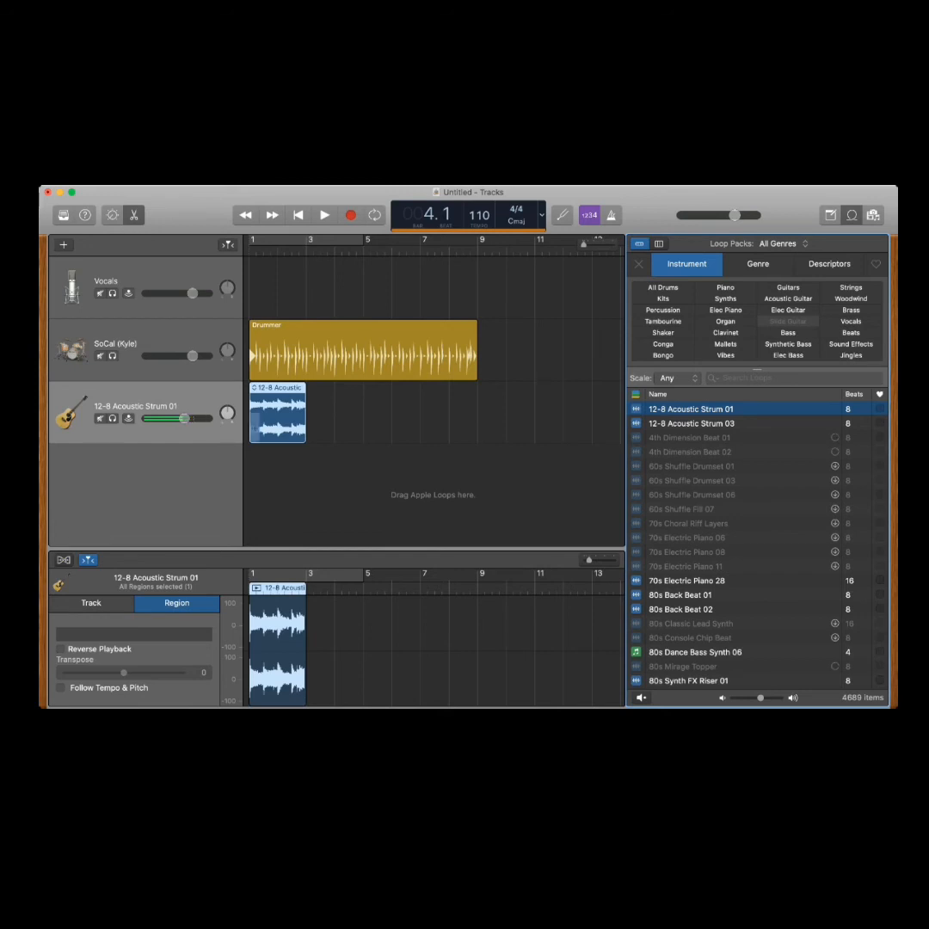
Try shifting the 12-8 Acoustic Strum 01 region to bar 1 beat 2 and looping it to about bar 11, and delete it.
click(277, 415)
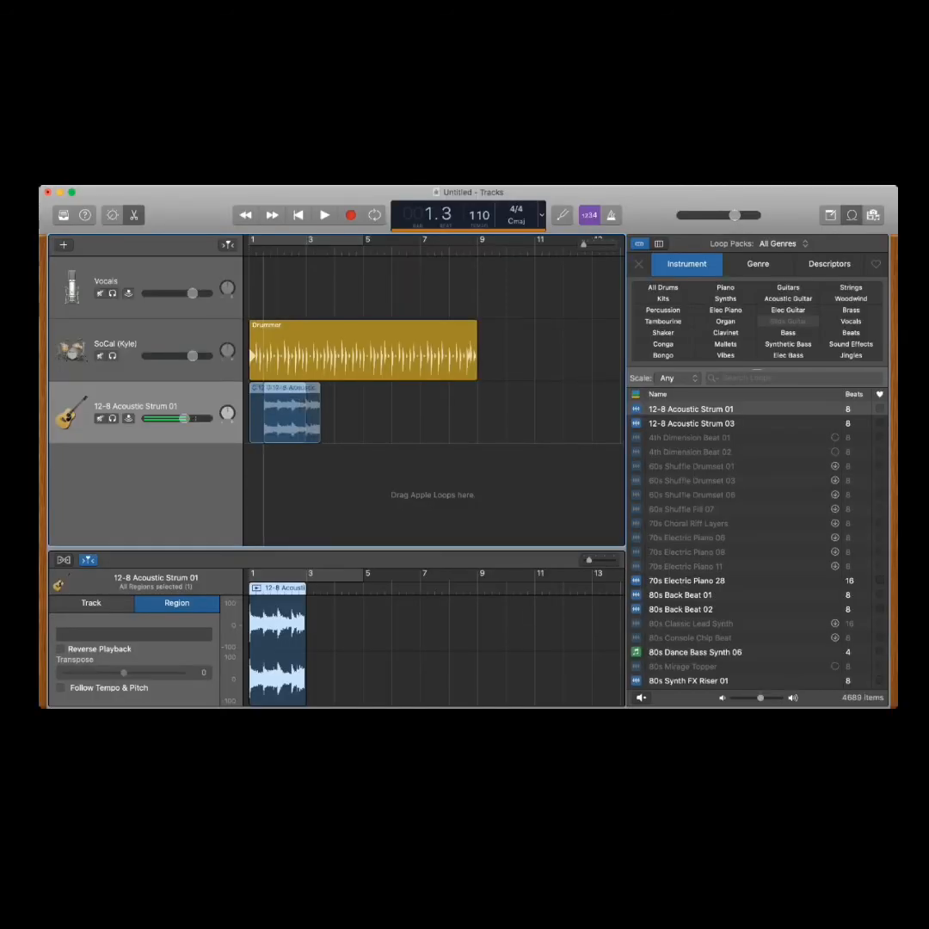
drag(320, 413, 313, 413)
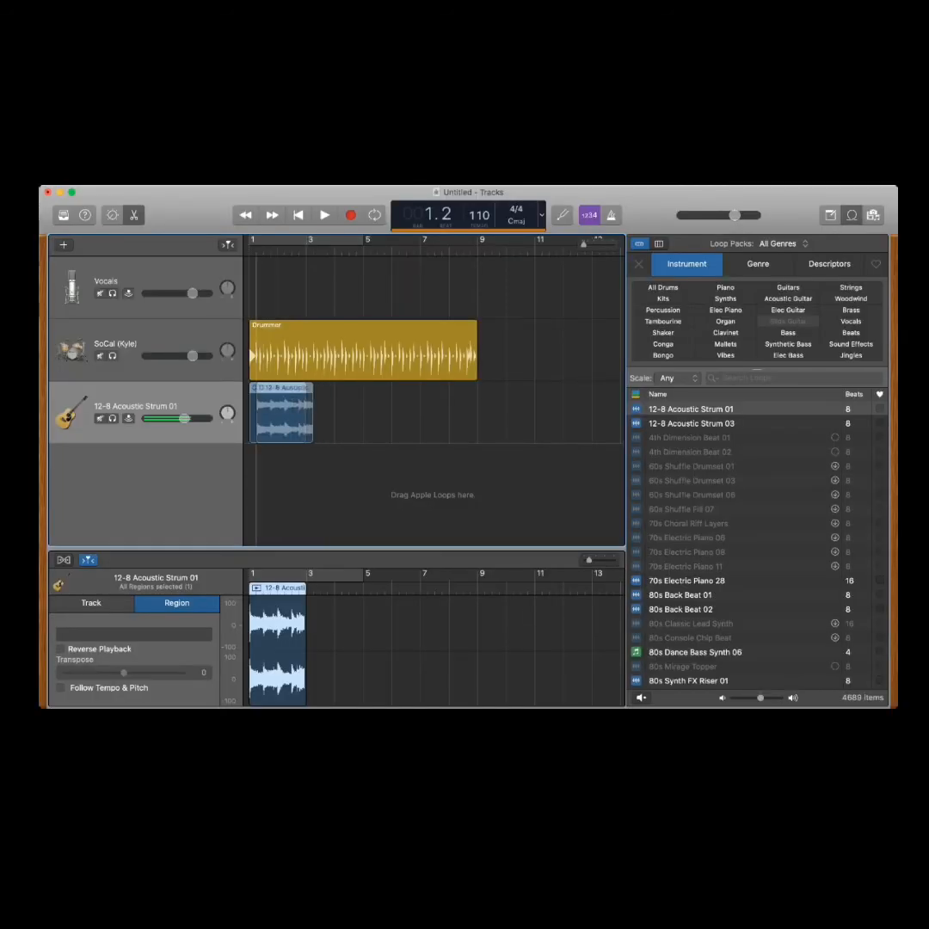
drag(250, 427, 257, 427)
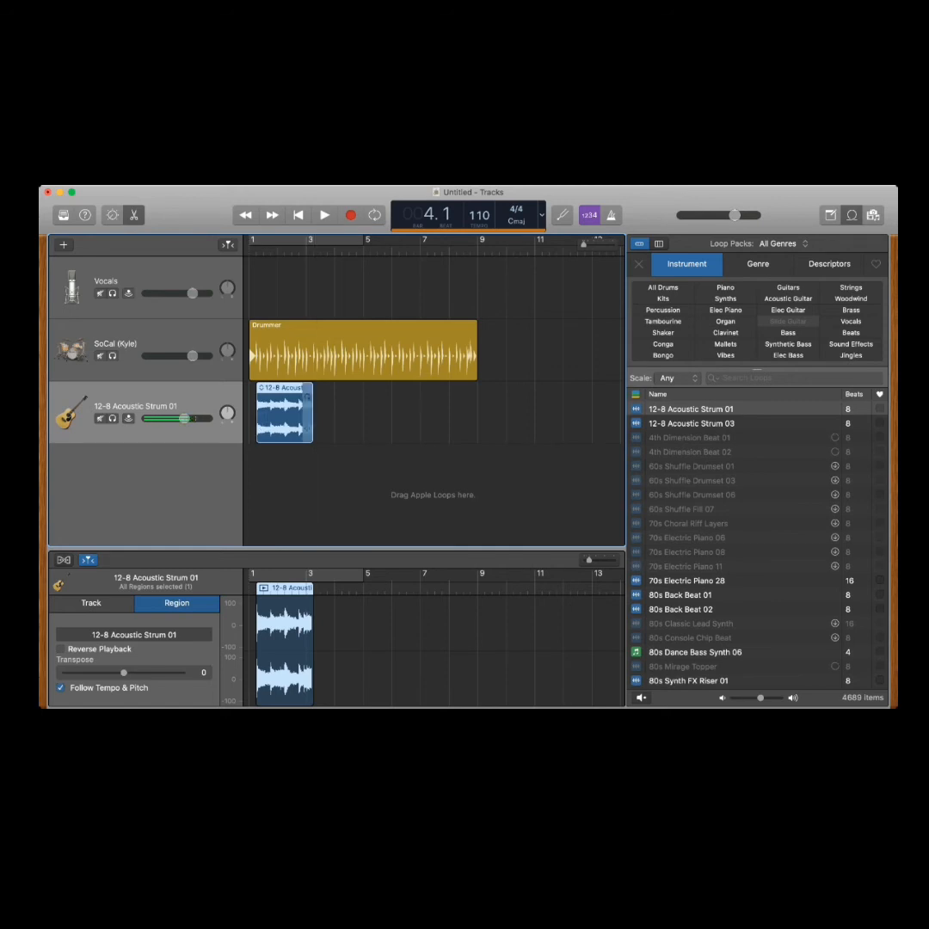
drag(308, 396, 314, 397)
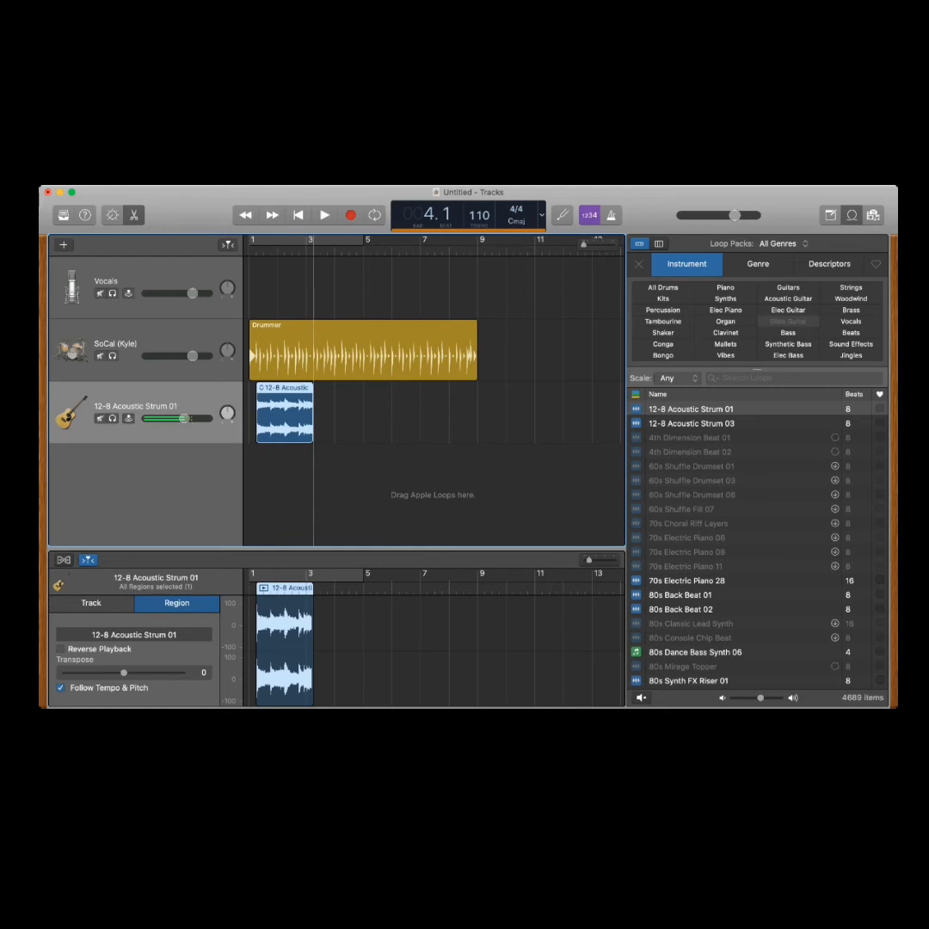
drag(334, 400, 548, 400)
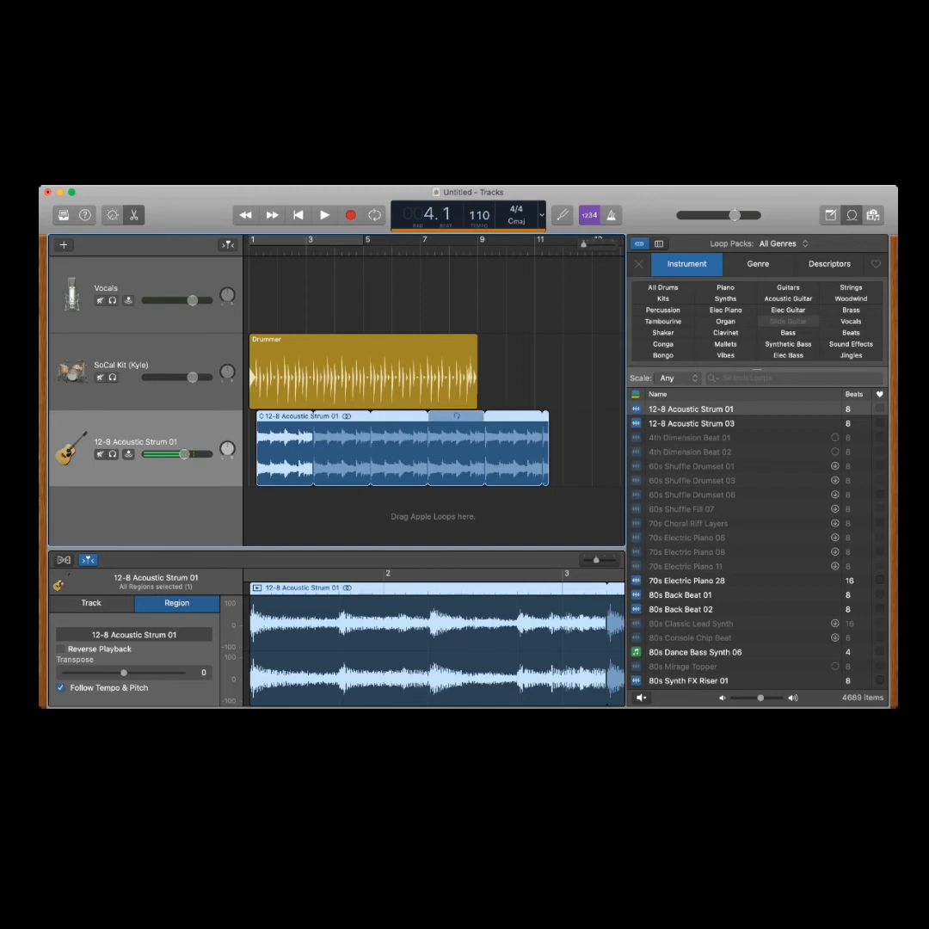
key(Delete)
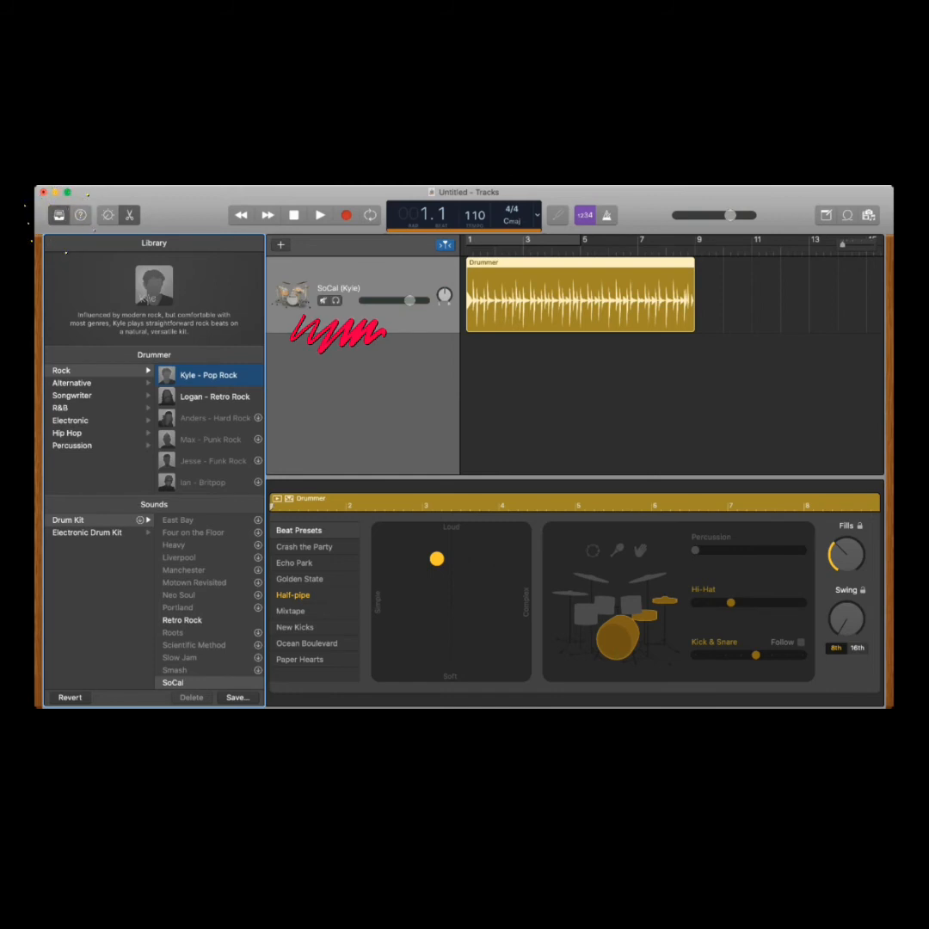
Assign the Songwriter drummer Darcy to the drum track, play the beat briefly, and set the project tempo to 95.
click(59, 395)
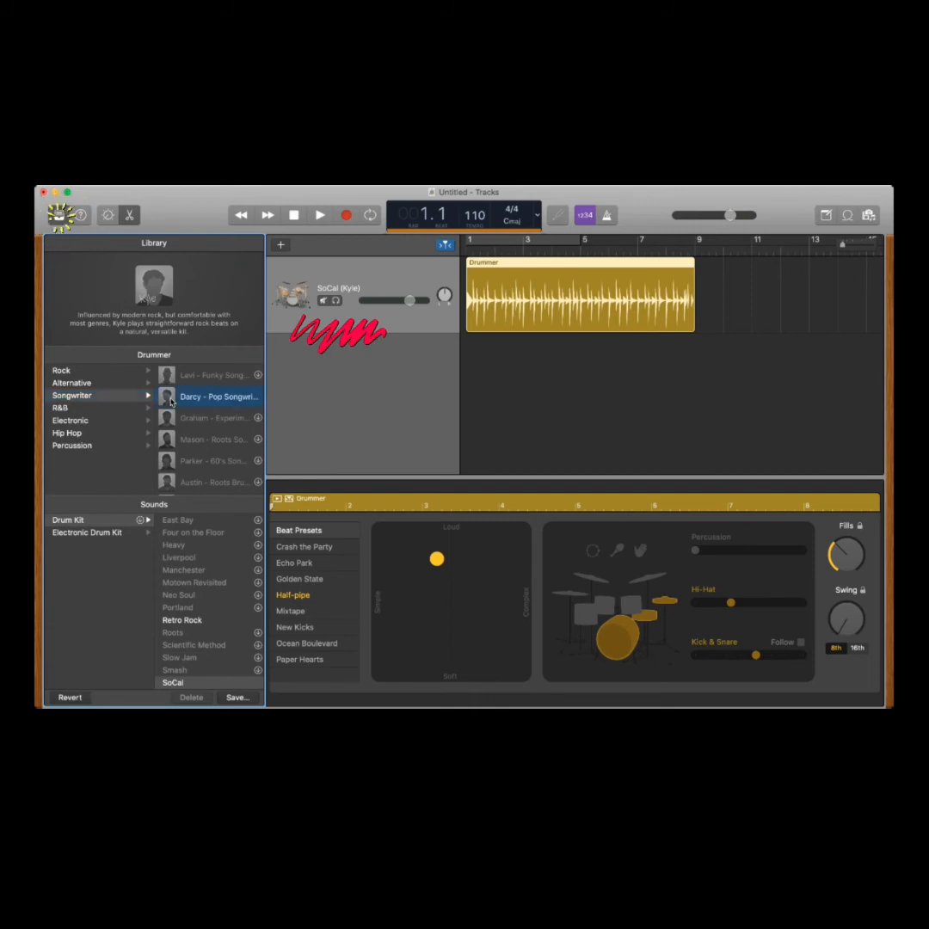
click(324, 218)
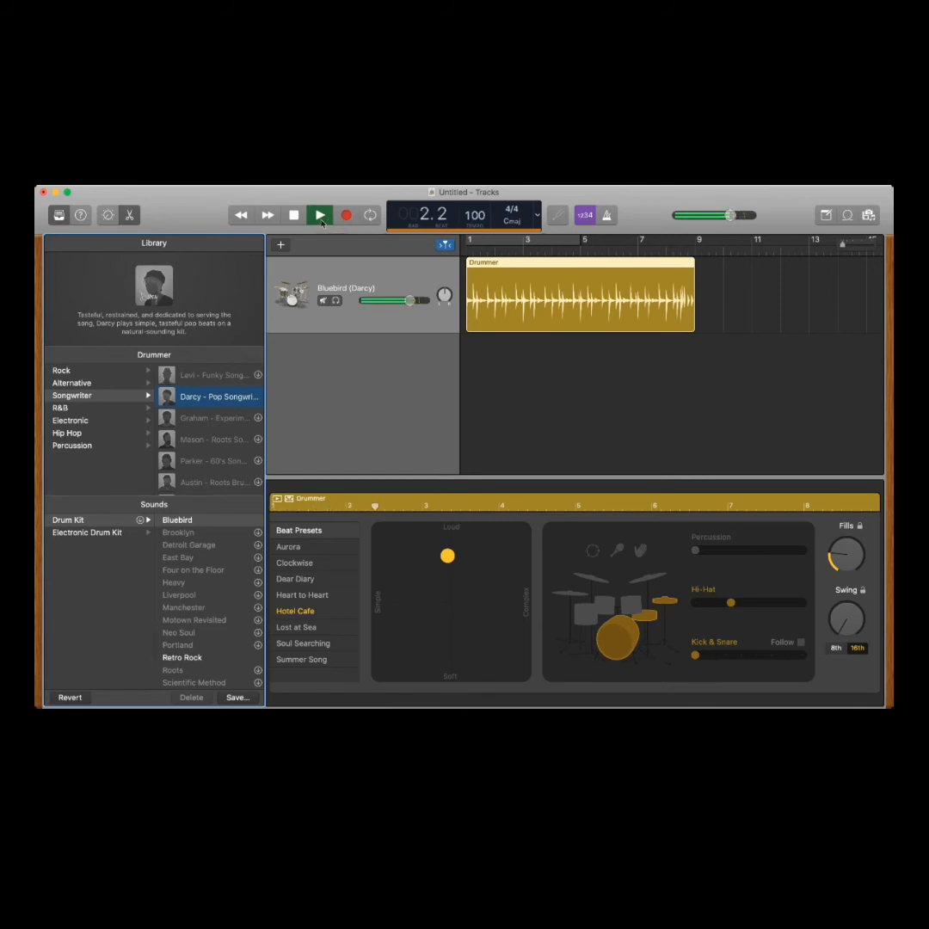
click(326, 221)
click(433, 353)
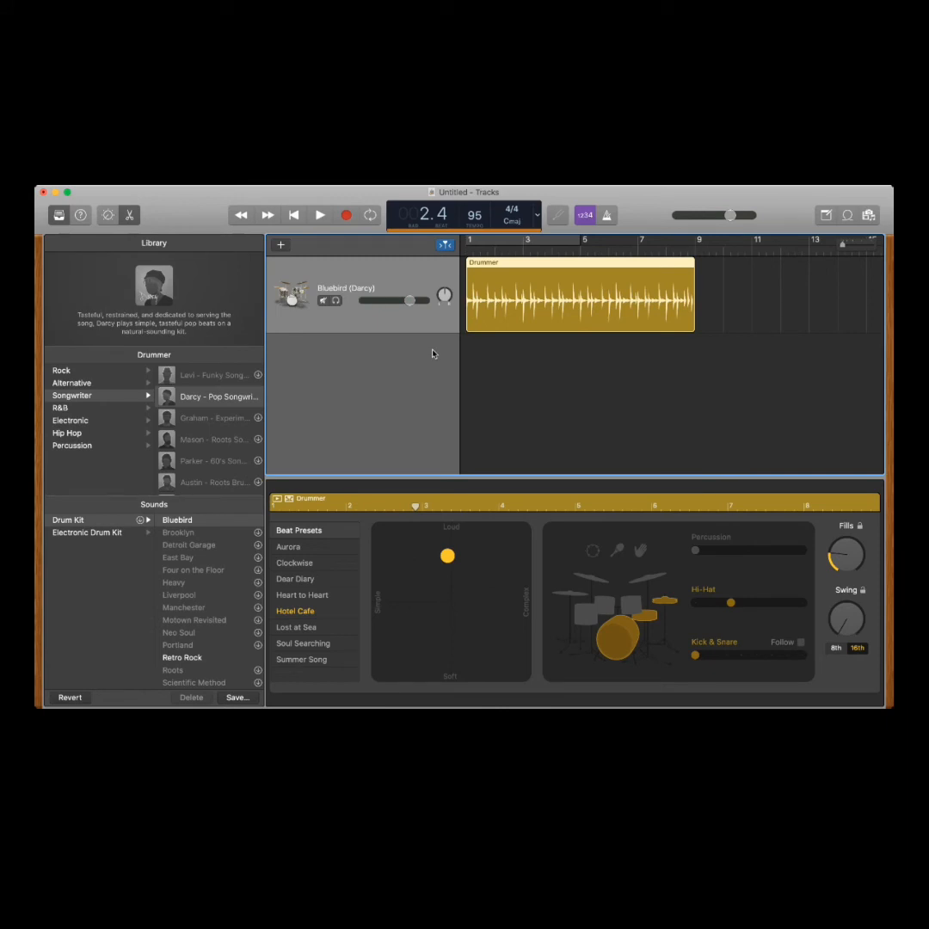
Apply the Aurora beat preset with a loud, complex beat, and add the shaker to the drummer's percussion.
click(326, 549)
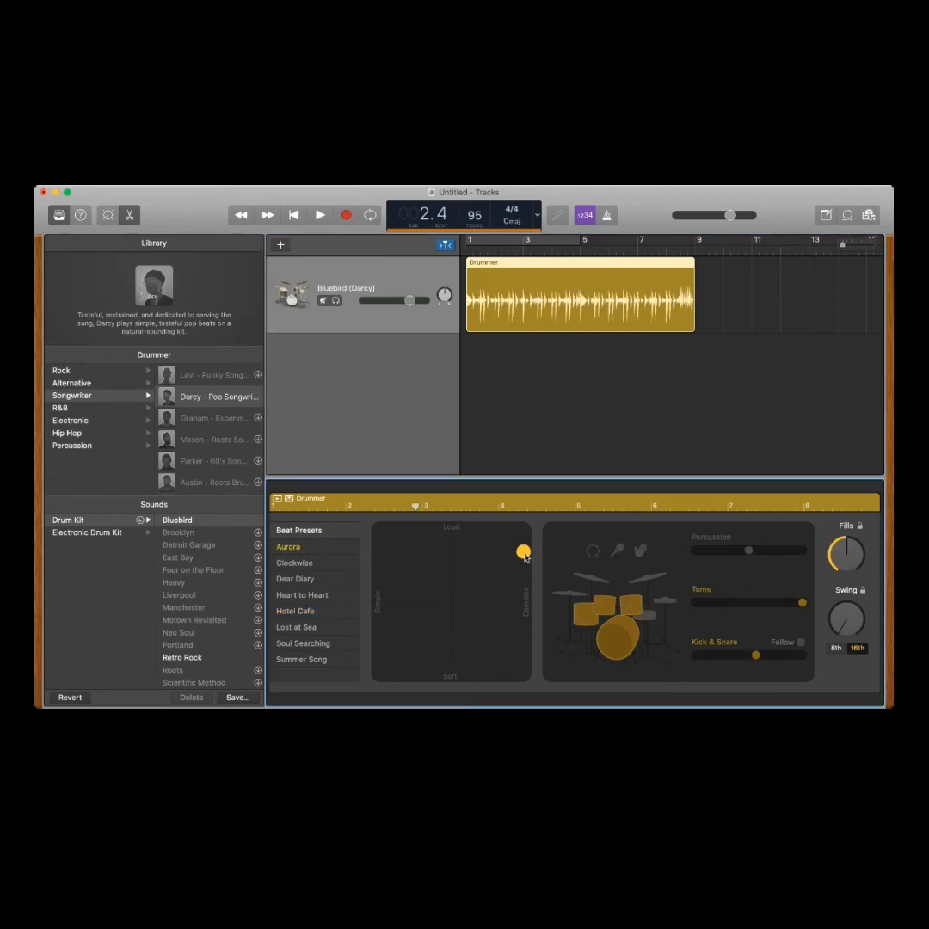
click(618, 552)
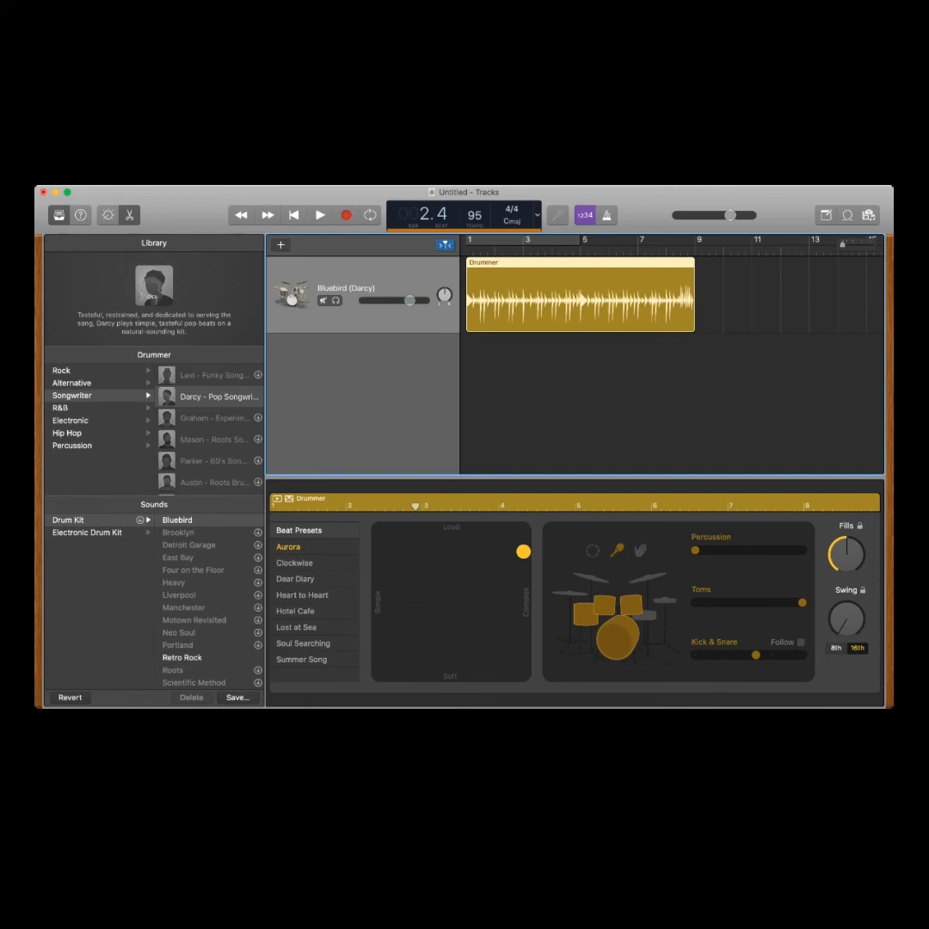
Loop the drummer region and make it start at bar 5.
key(l)
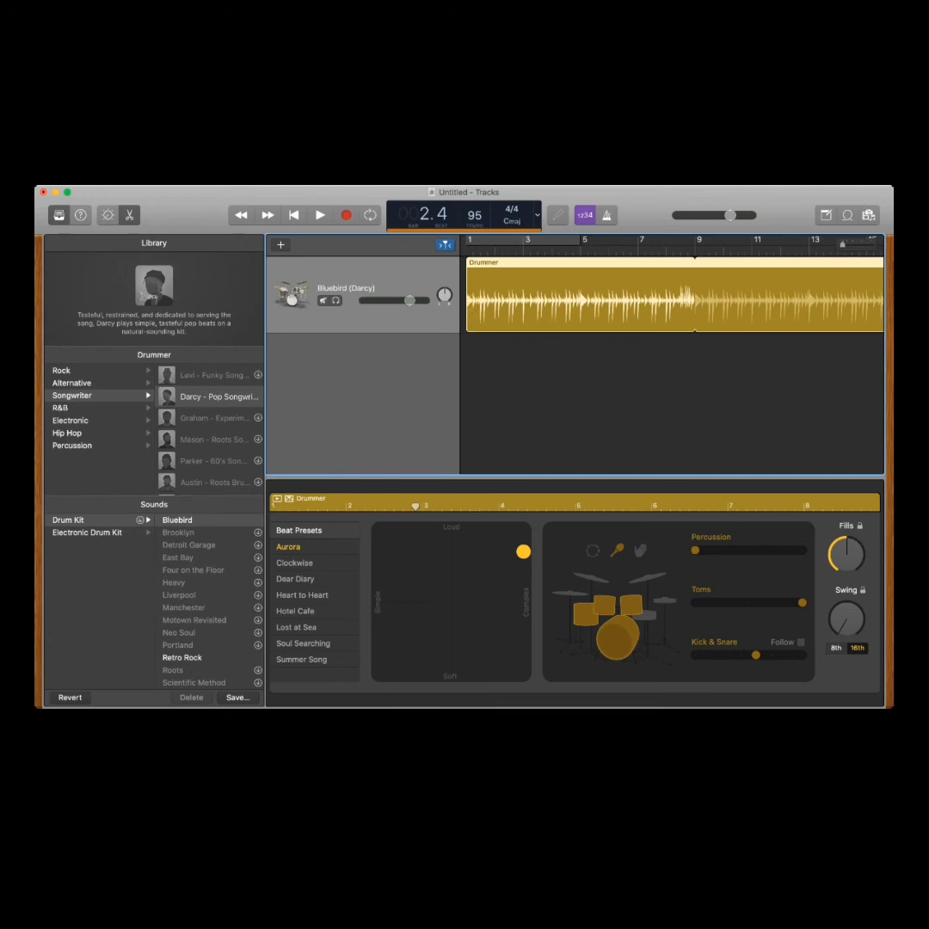
key(Return)
key(space)
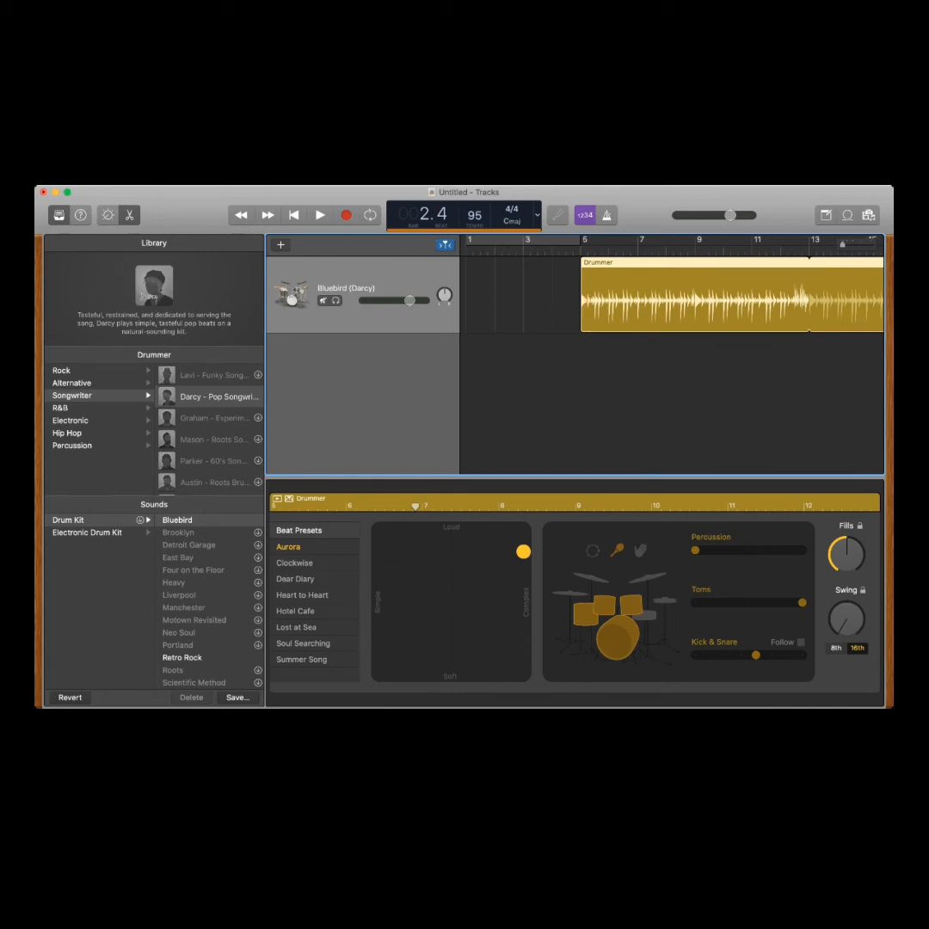
Filter the loop library by the Piano instrument and preview the Crosstown Disco Piano loop.
click(848, 215)
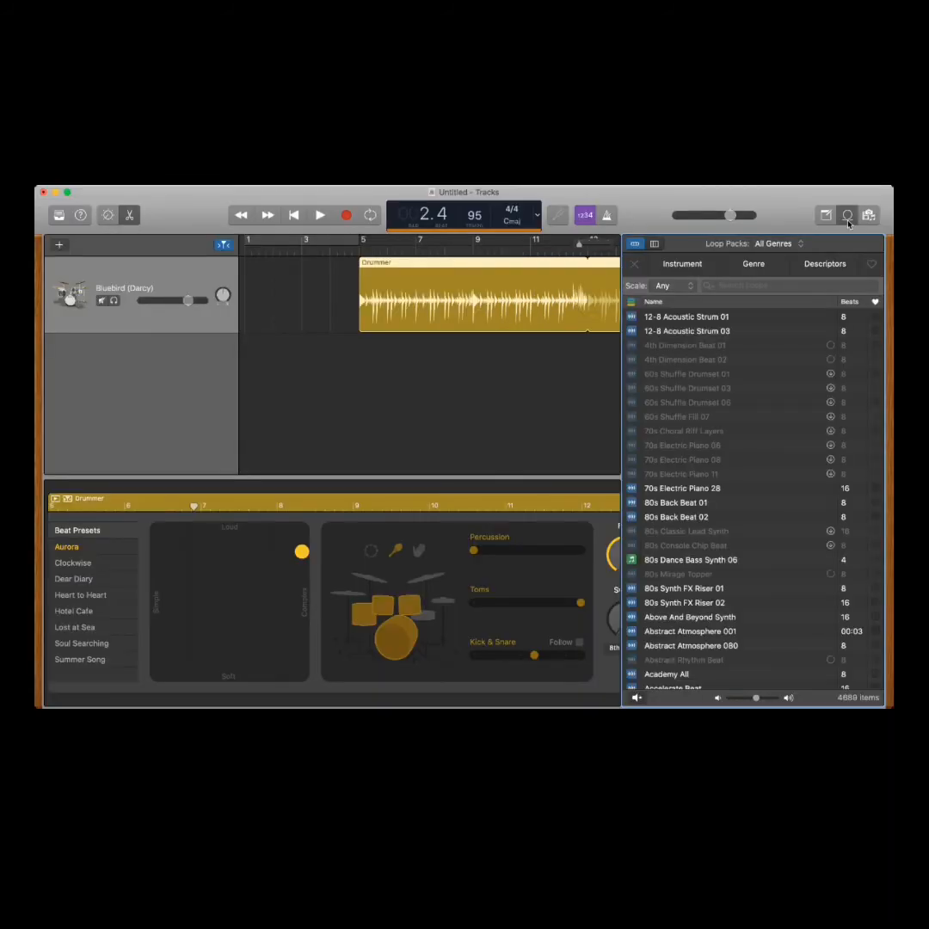
click(704, 266)
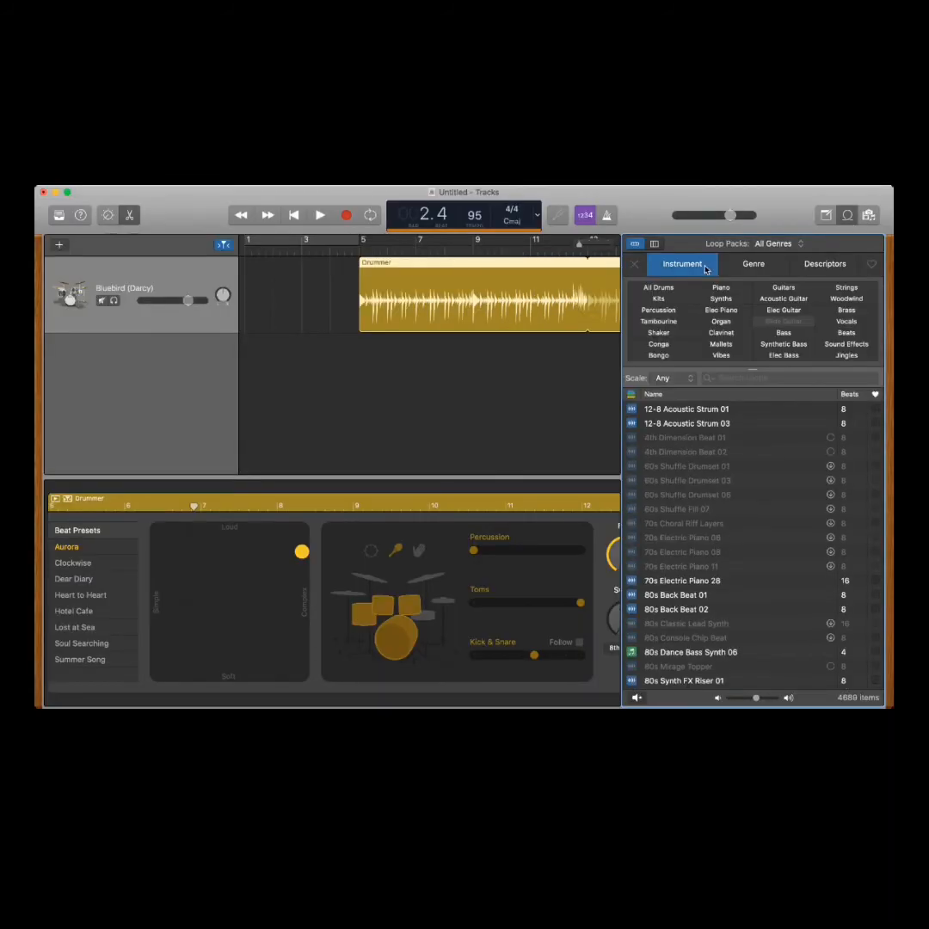
click(698, 289)
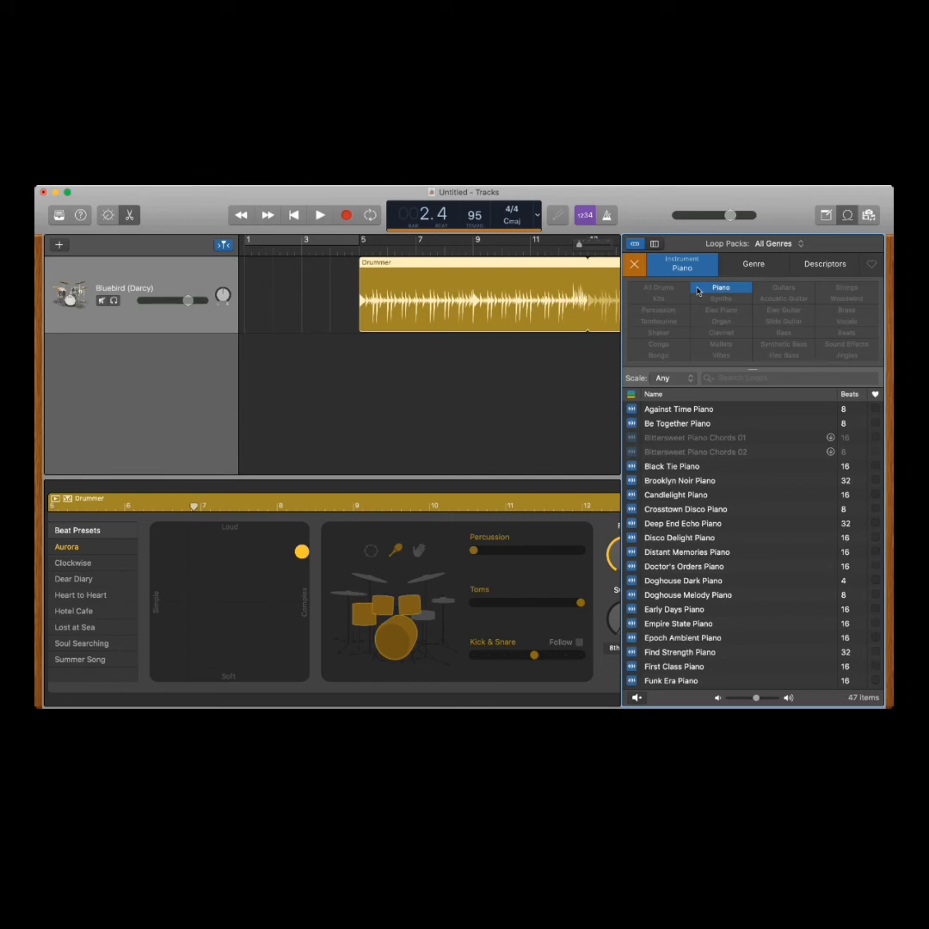
click(741, 511)
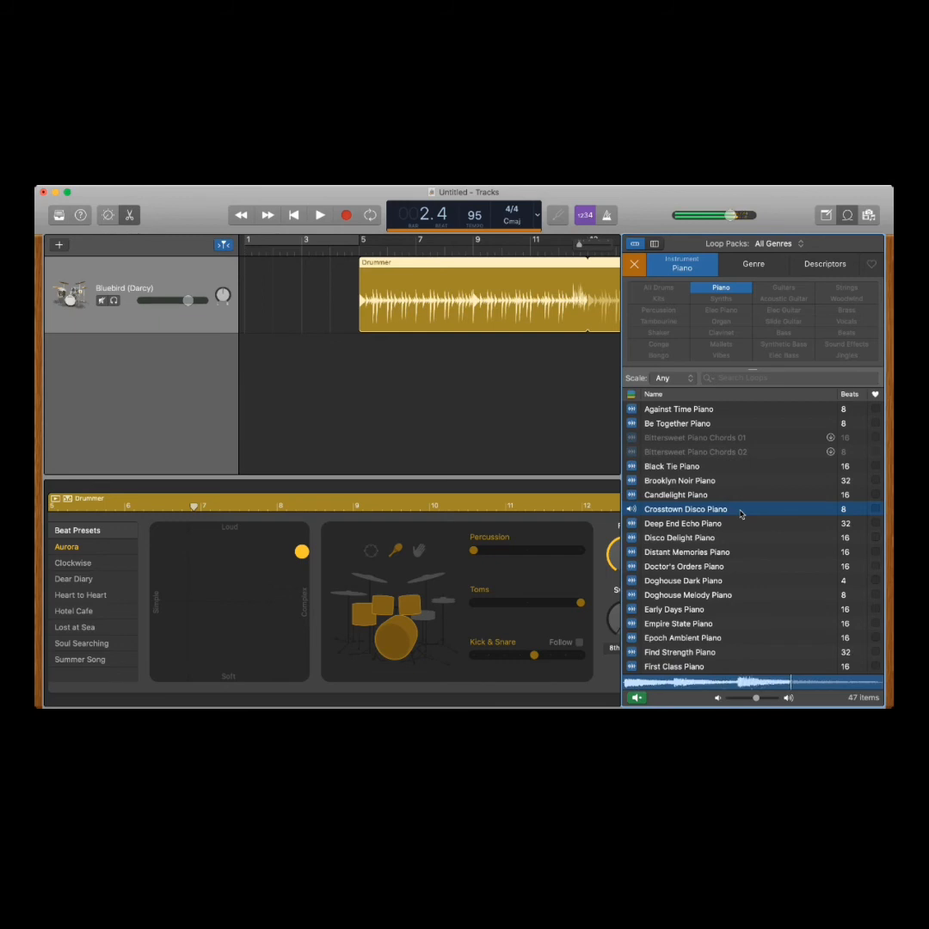
click(741, 512)
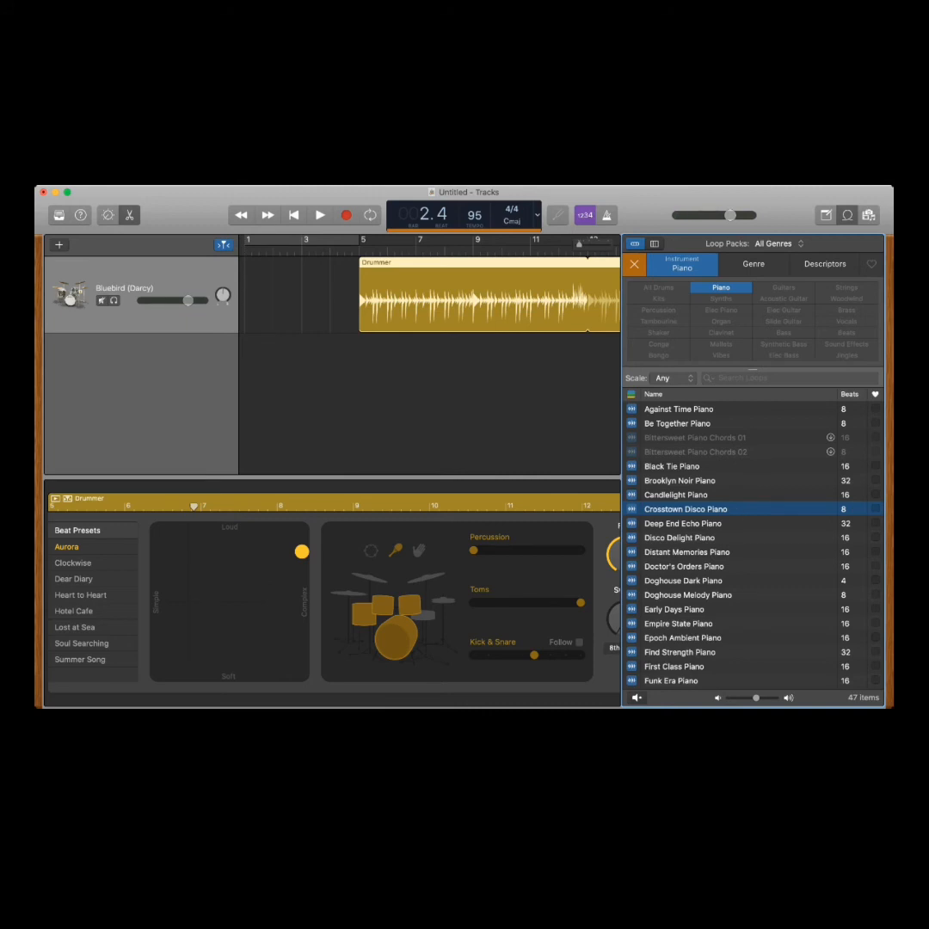
Add Crosstown Disco Piano as a new track starting at bar 1, and repeat the loop to about bar 14.
drag(741, 514, 234, 355)
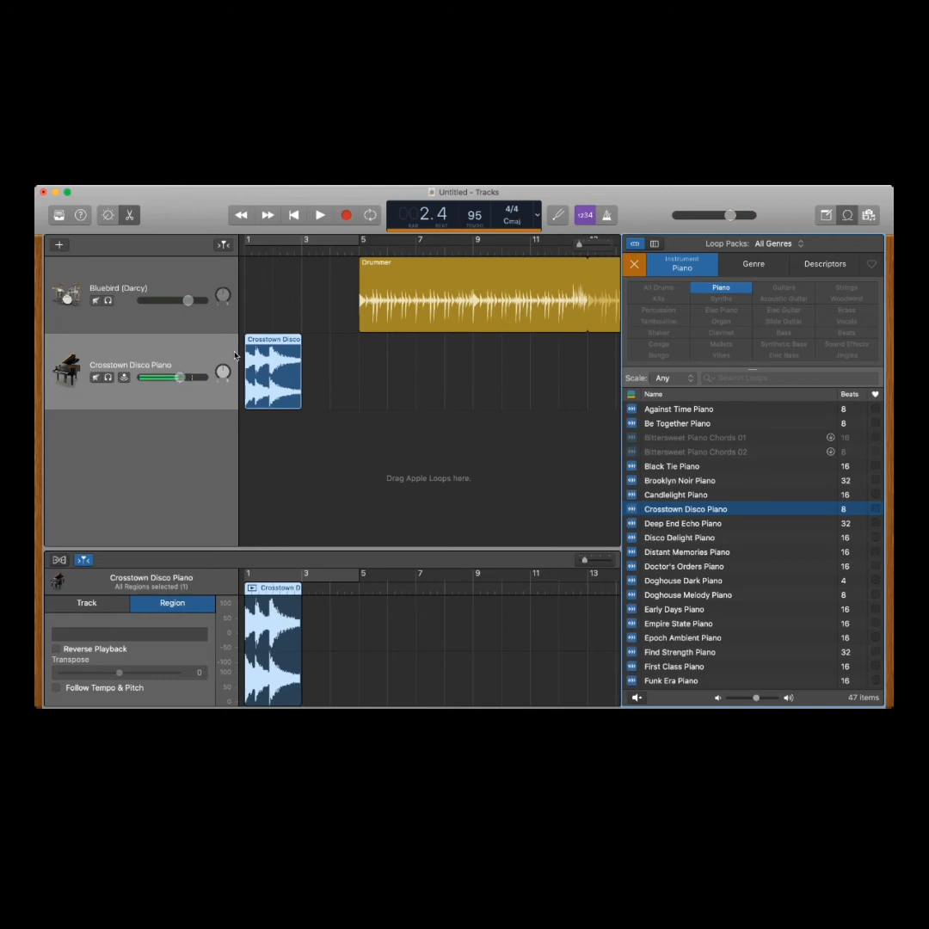
drag(298, 342, 614, 342)
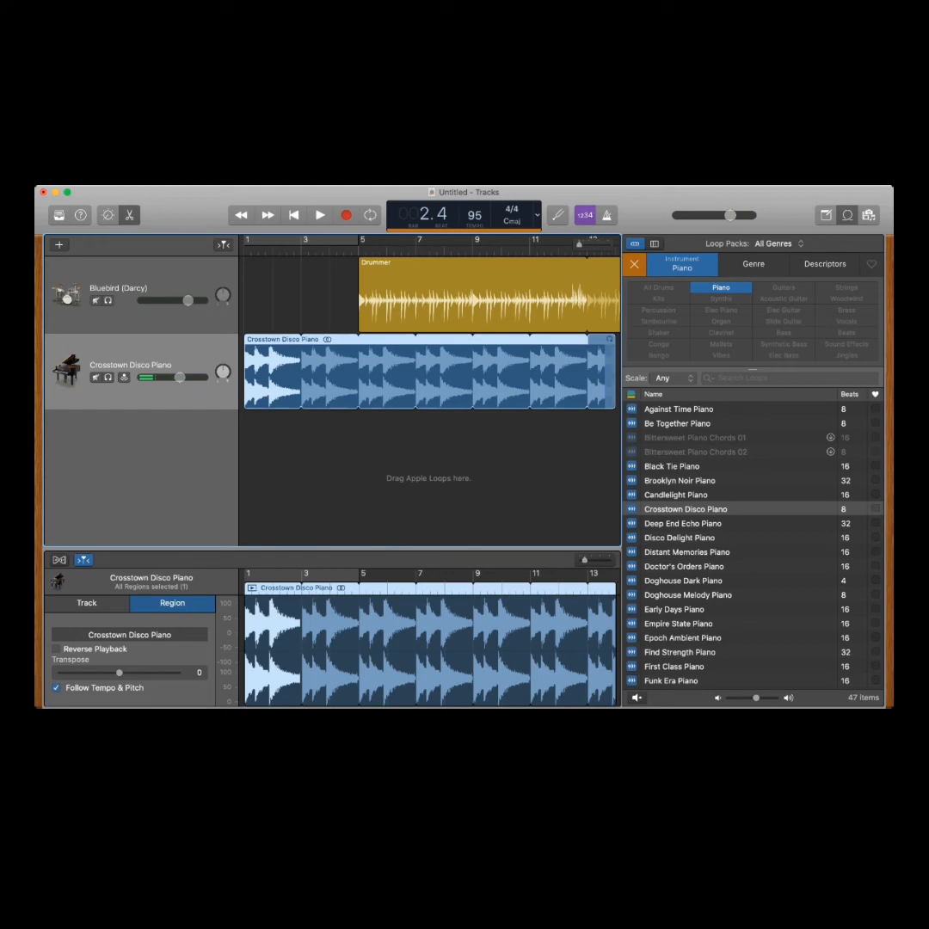
key(Return)
key(space)
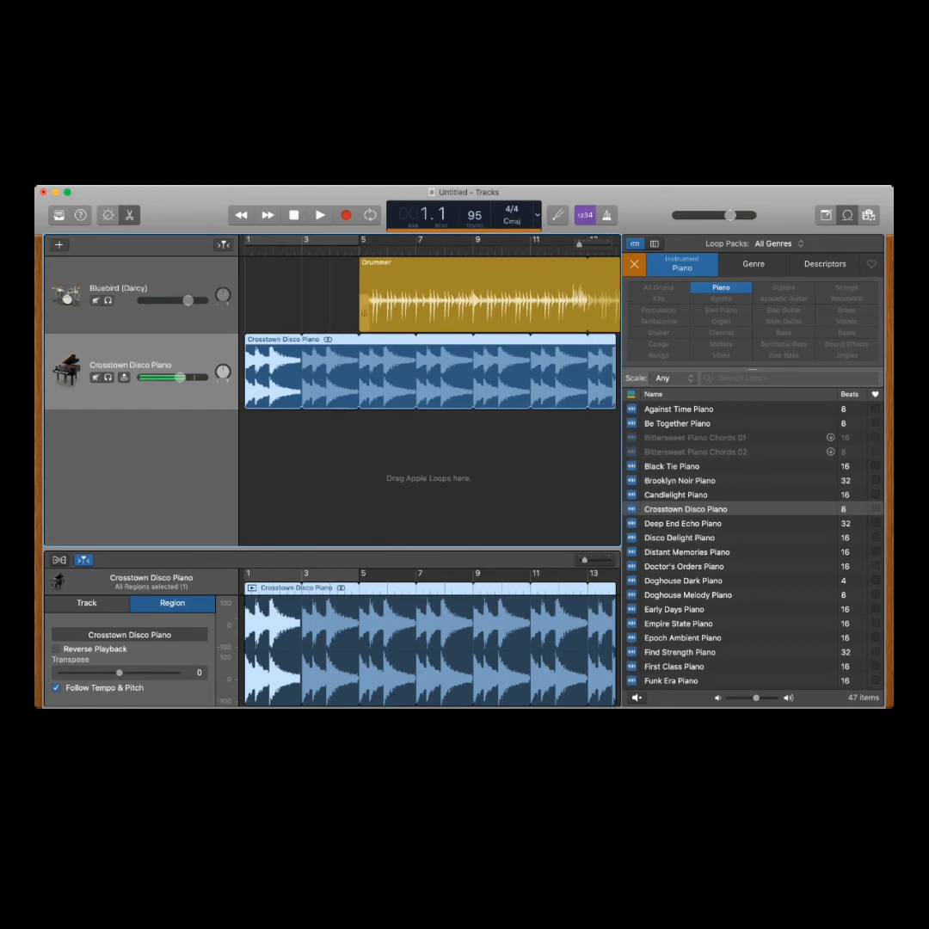
Change the loop filter from Piano to Bass and preview Wah Power Bass while the project plays.
click(637, 269)
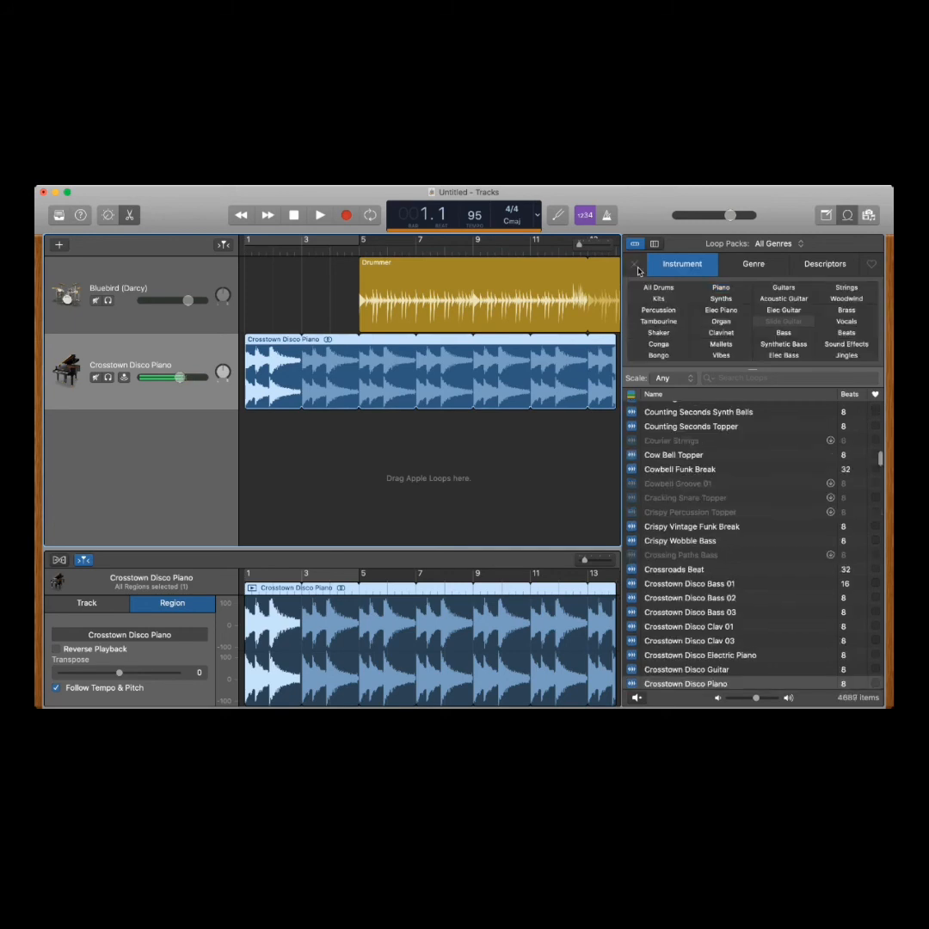
click(758, 335)
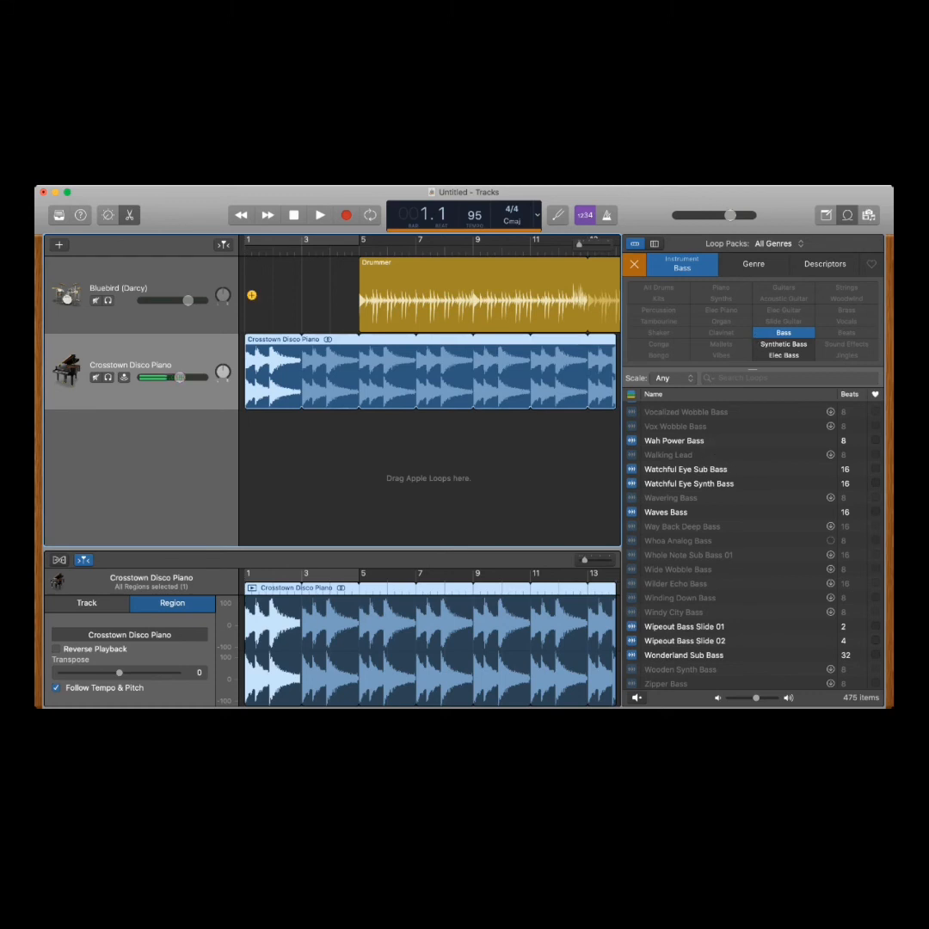
click(320, 217)
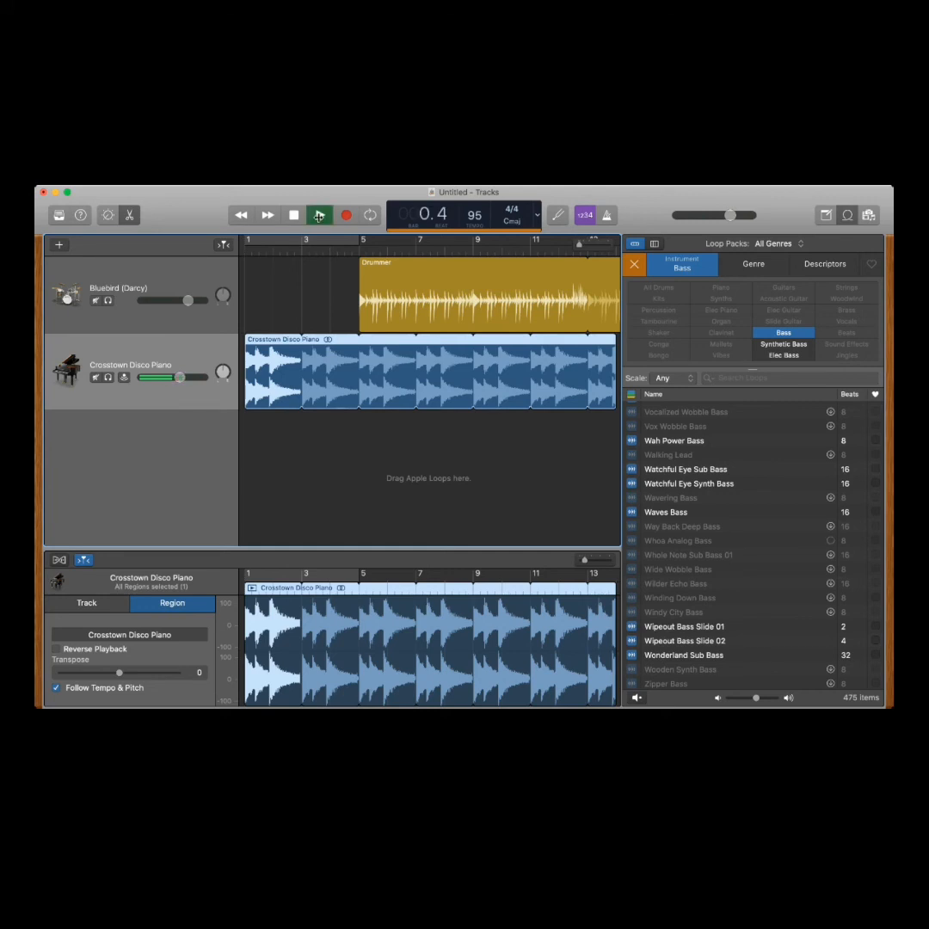
click(676, 440)
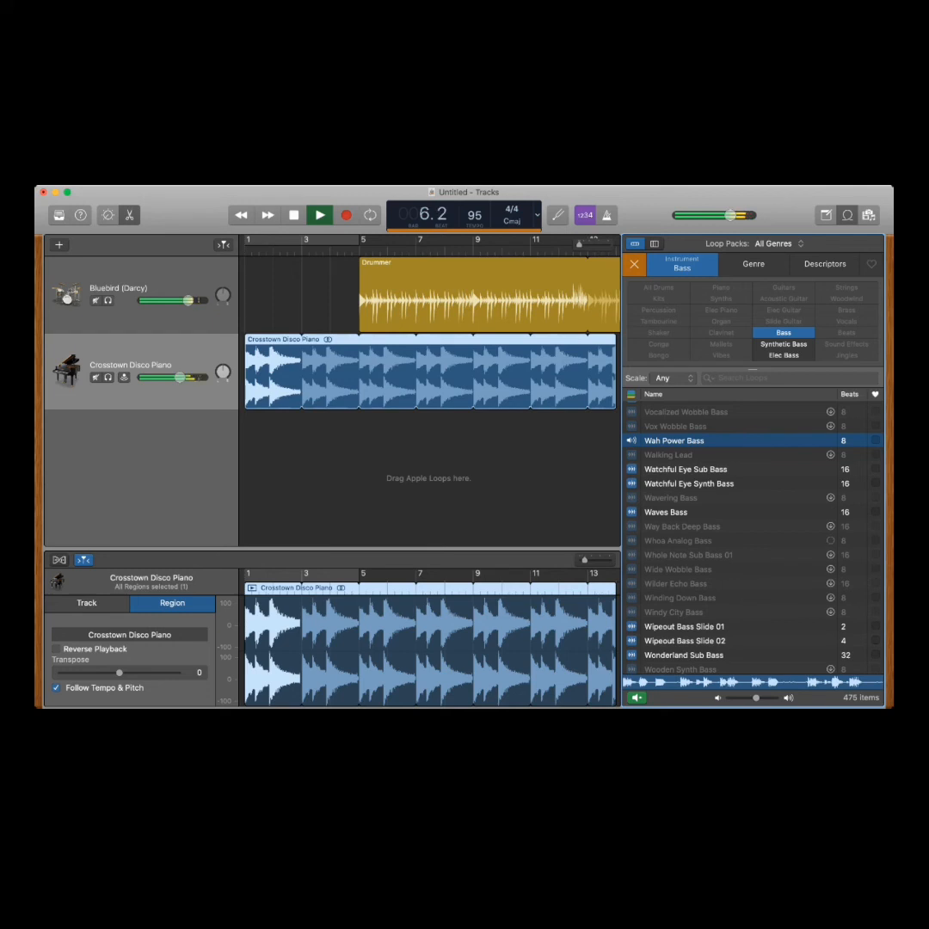
click(293, 216)
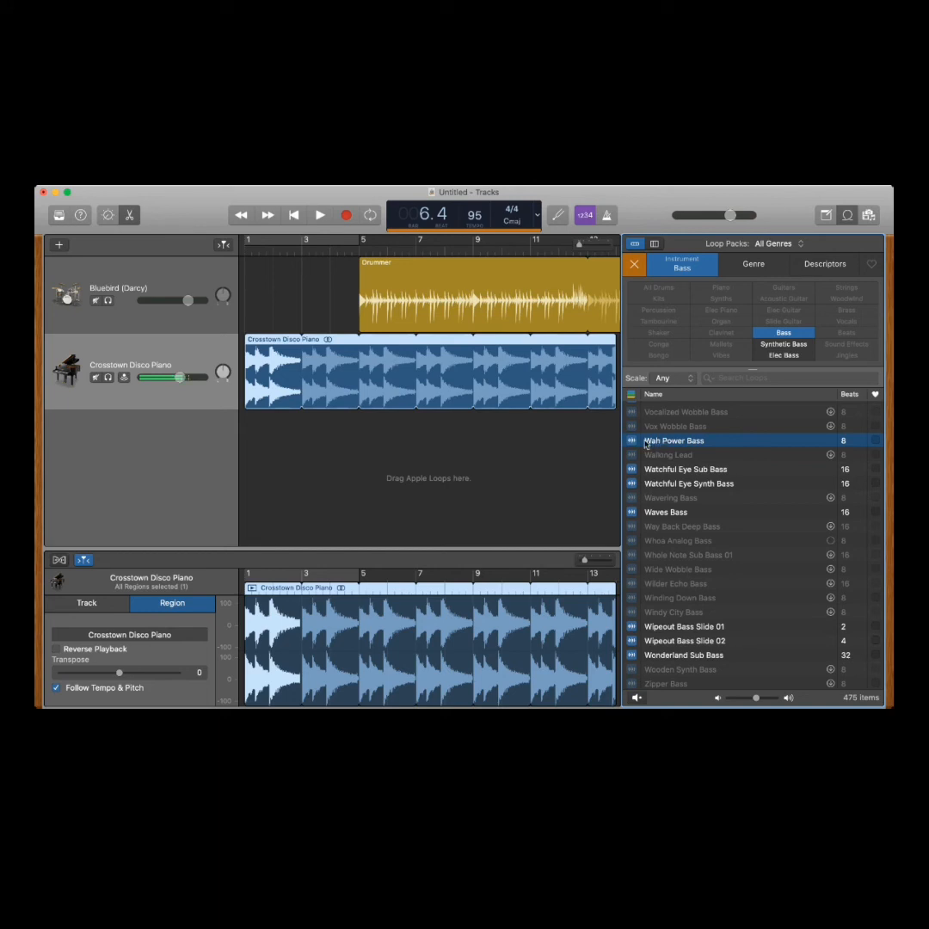
Add Wah Power Bass as a new track starting at bar 1, and repeat the loop to just before the piano's end.
drag(646, 444, 272, 422)
drag(258, 447, 608, 422)
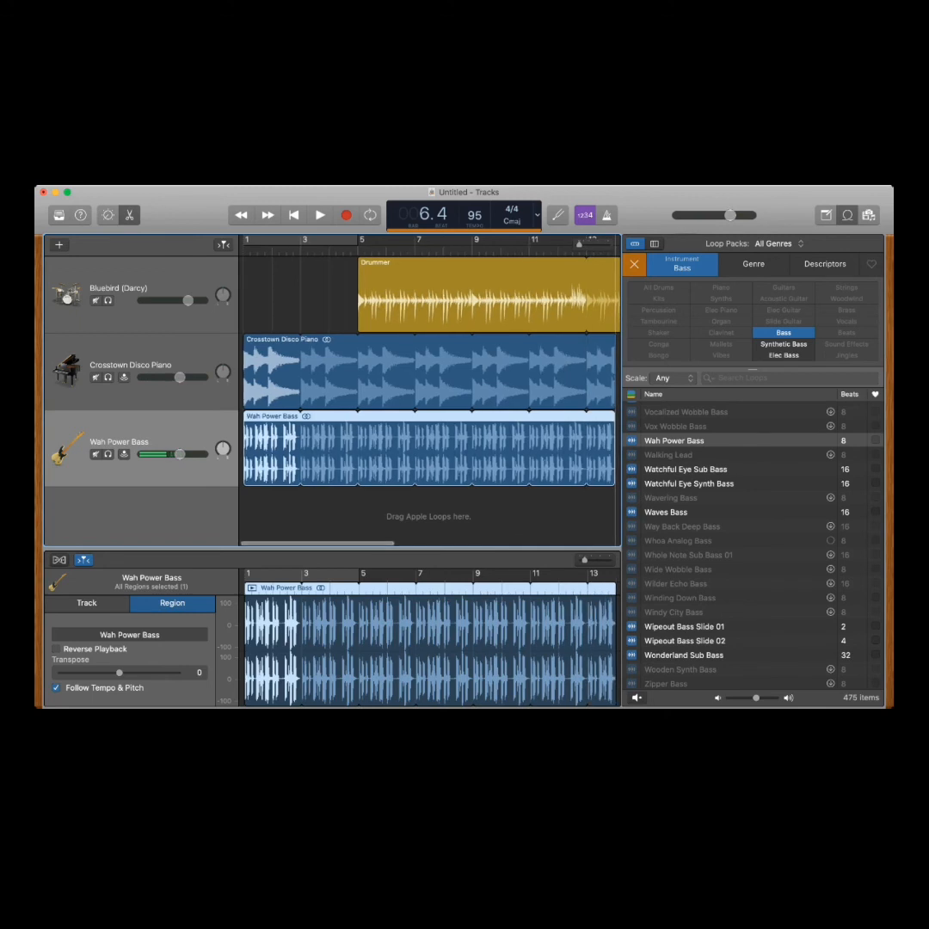
key(Return)
key(space)
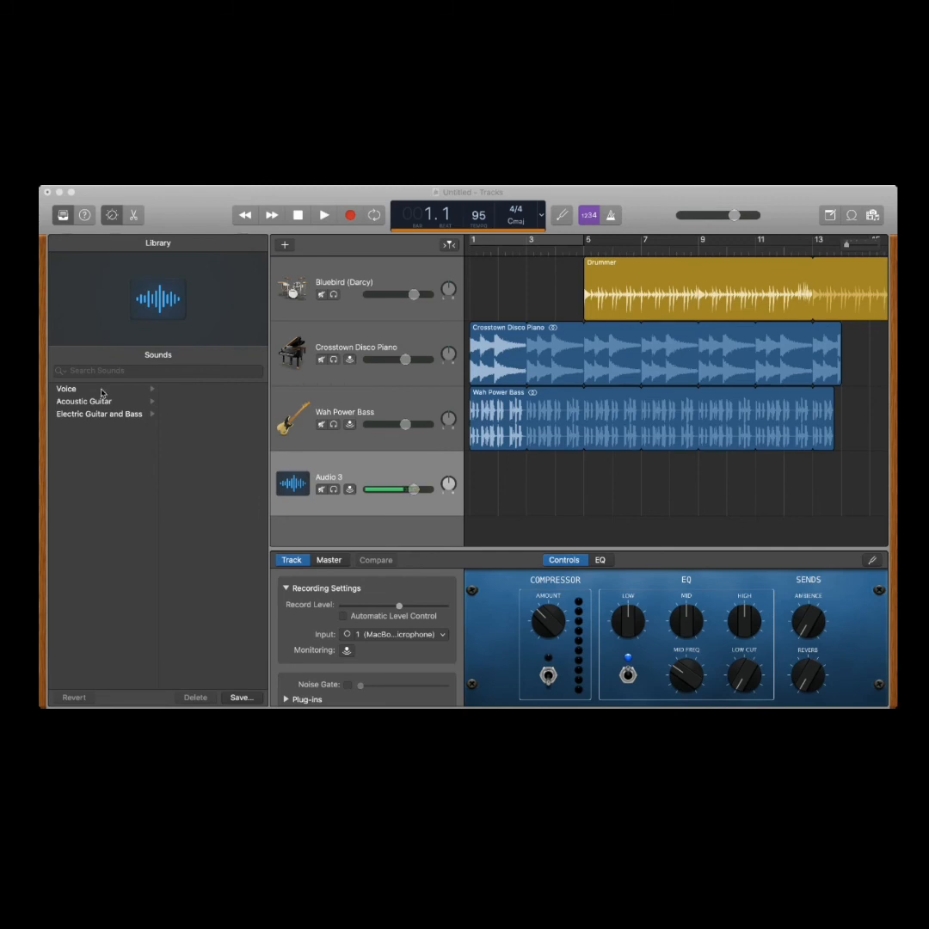
Apply the Monster Vocal patch from the Experimental voice sounds to the new audio track.
click(65, 389)
click(185, 525)
click(191, 439)
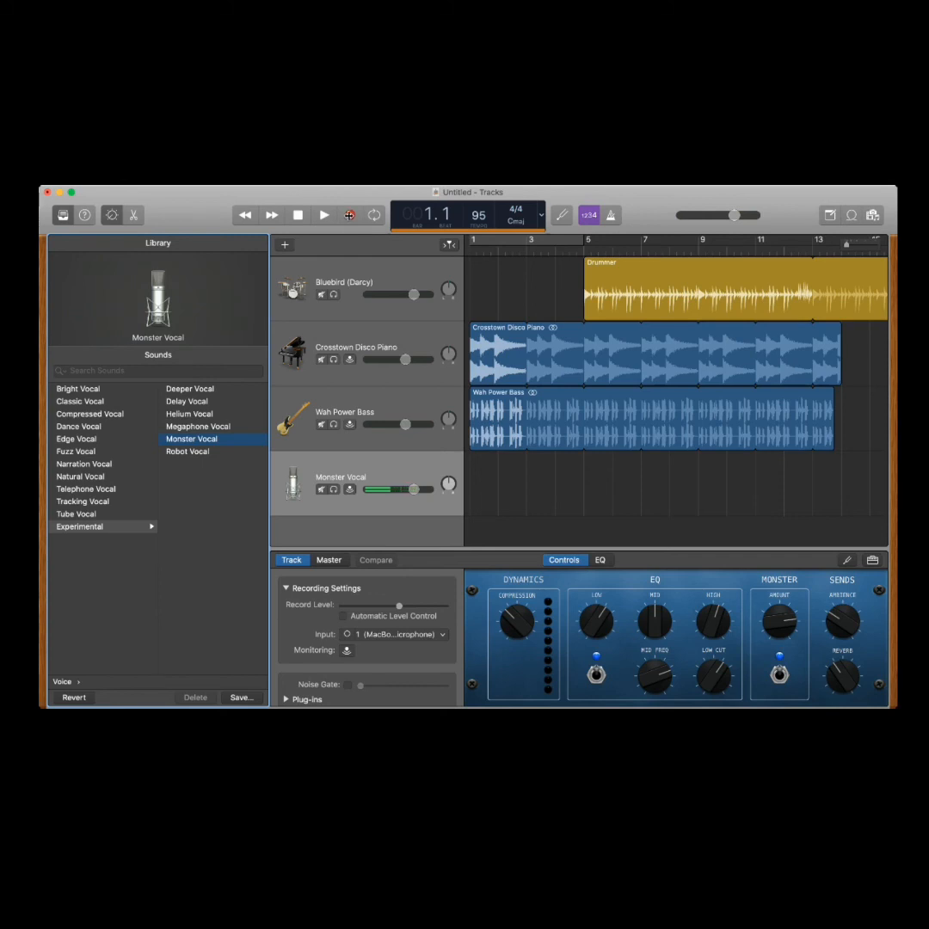
Record a vocal take on the Monster Vocal track from bar 1 to about bar 12, and play the song back.
click(350, 217)
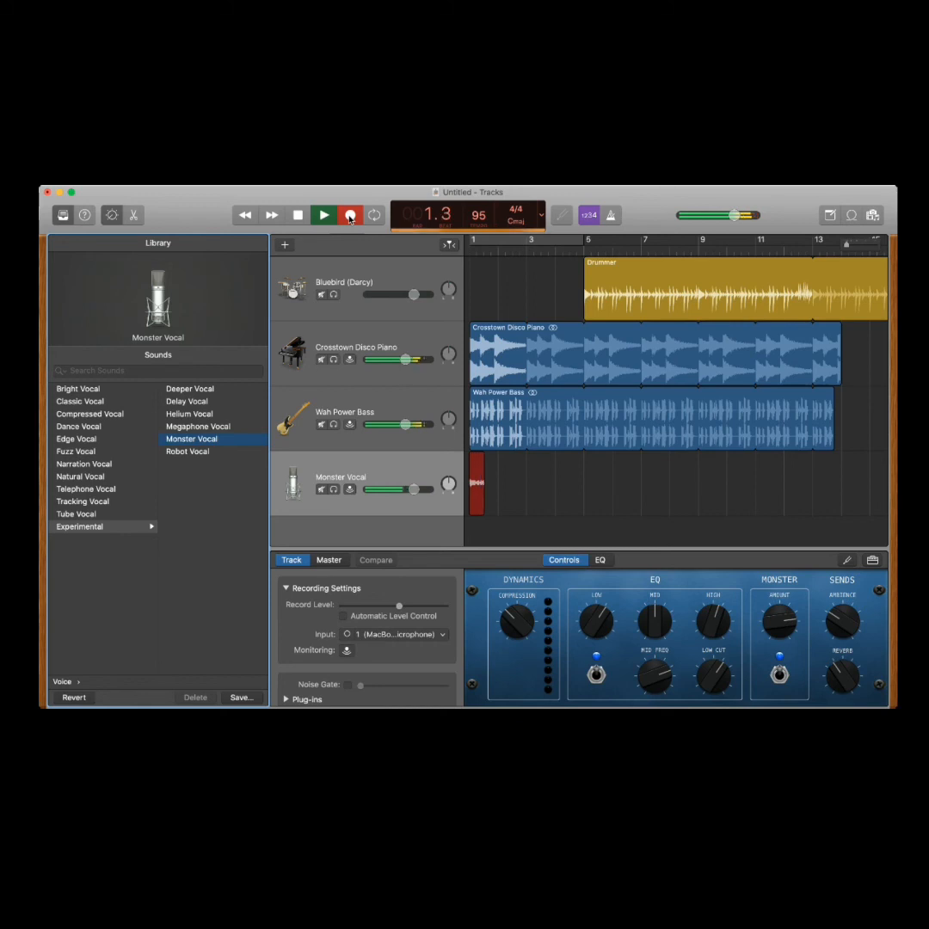
click(298, 215)
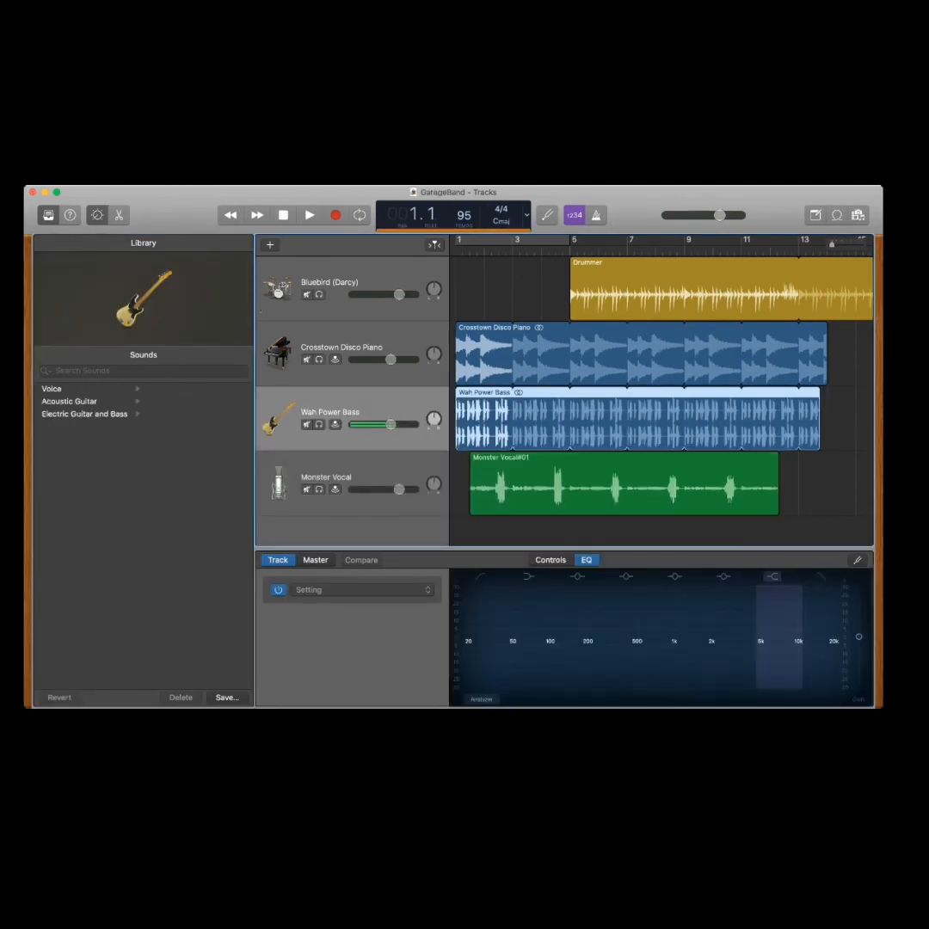
click(308, 215)
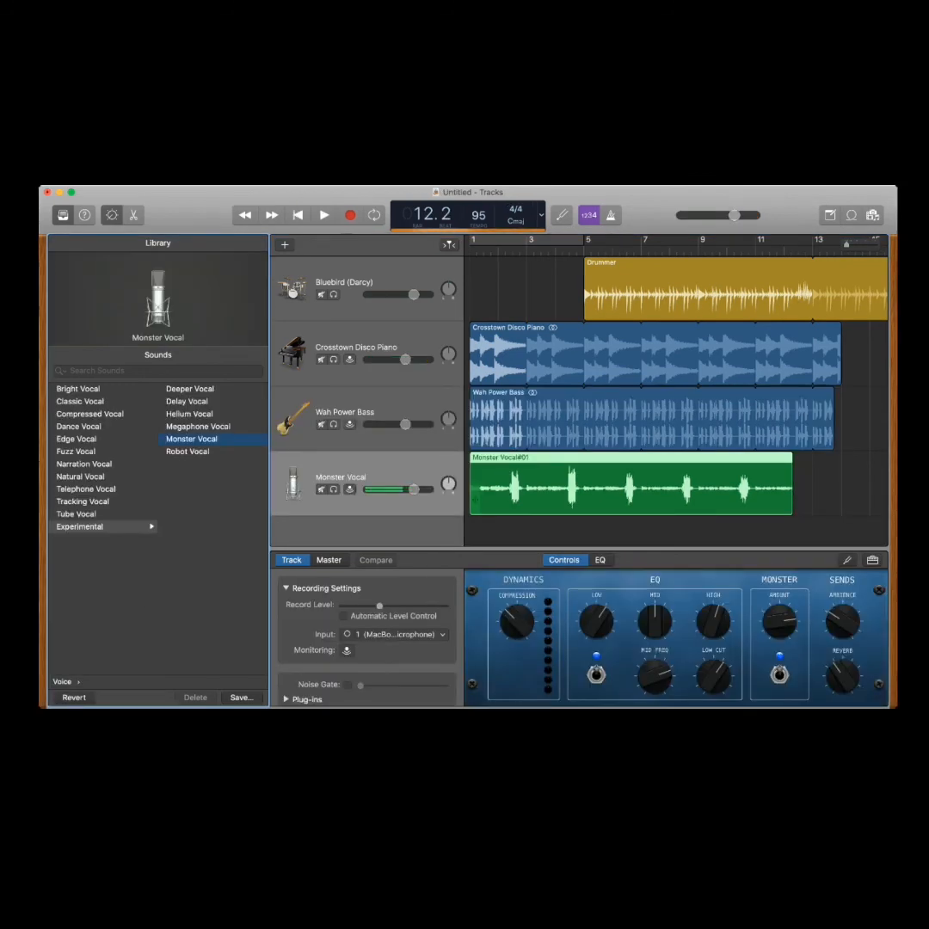
Trim the start of the recorded Monster Vocal region to about beat 3 of bar 1.
click(631, 486)
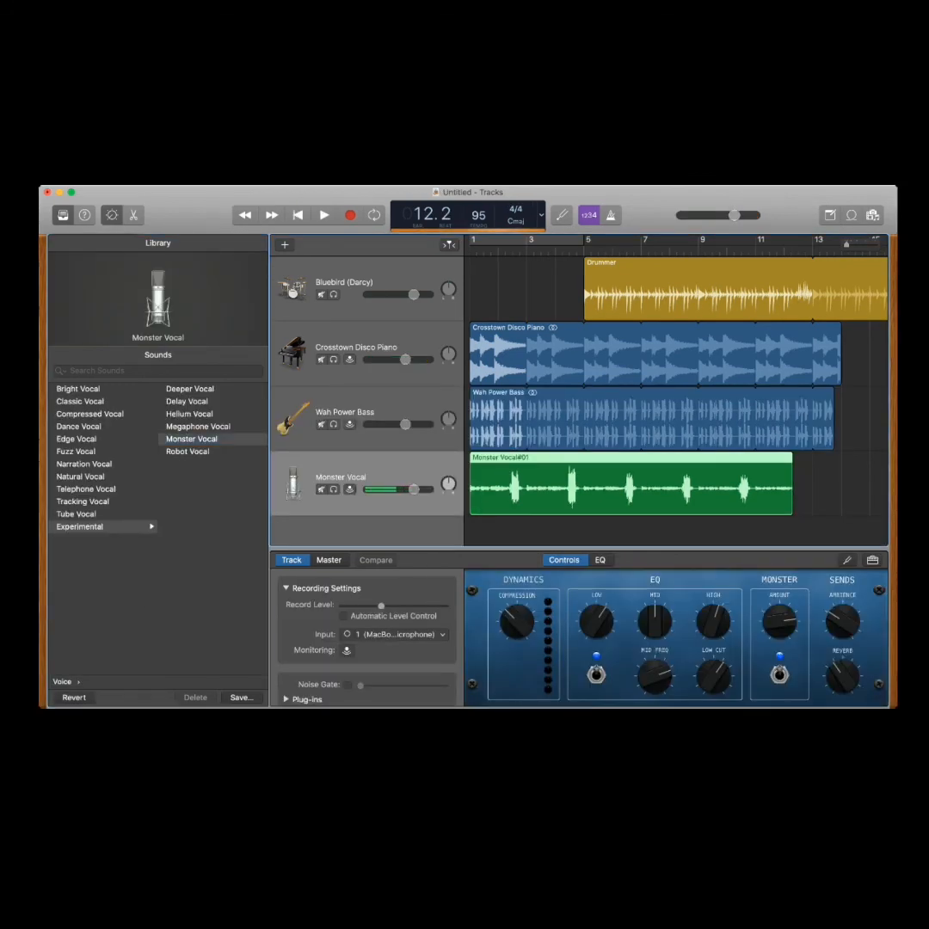
drag(471, 505, 489, 498)
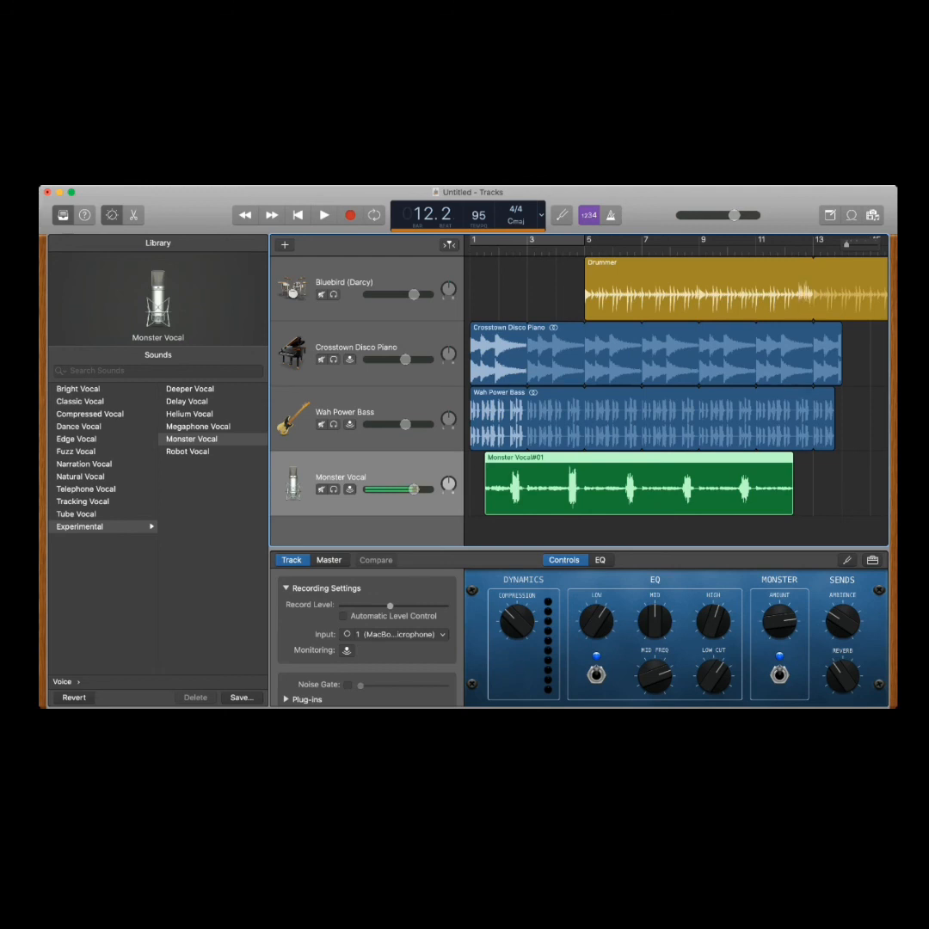
Split the Monster Vocal region at about bar 5 beat 2, and deselect the resulting parts.
drag(792, 250, 593, 250)
key(super+t)
click(689, 531)
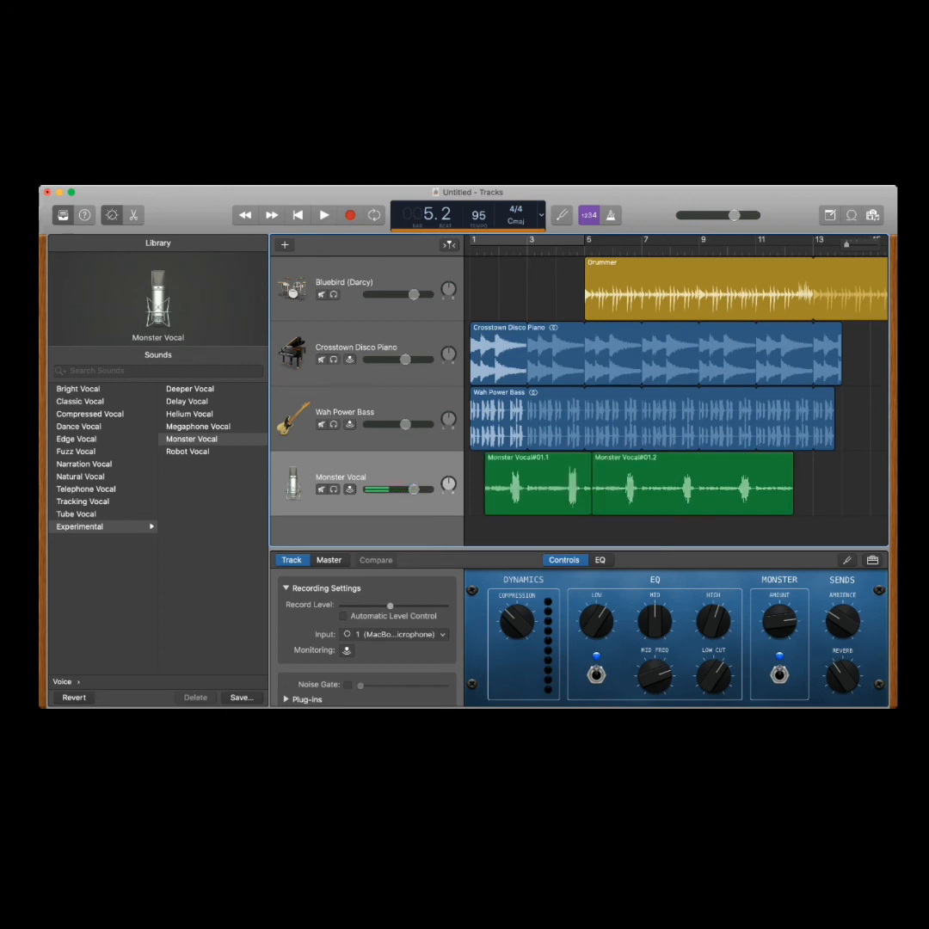
Move the second Monster Vocal part about one bar later, and undo both this move and the region's split.
drag(688, 486, 721, 486)
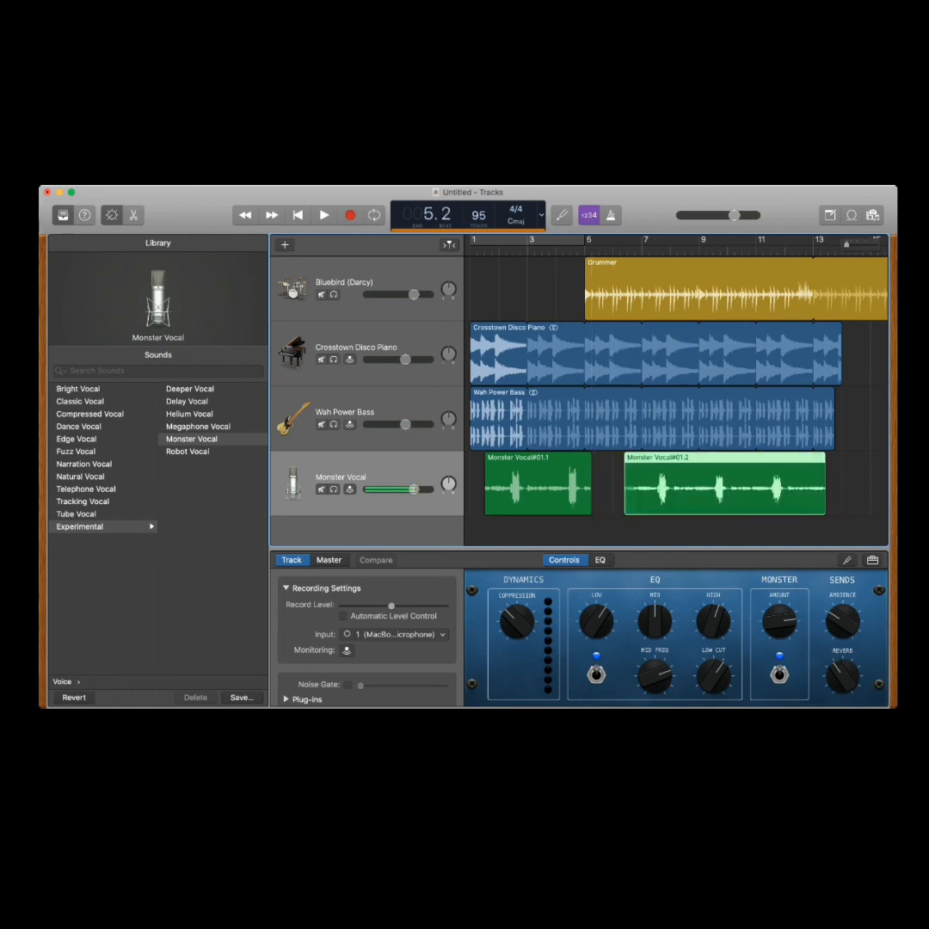
key(super+z)
key(super+z)
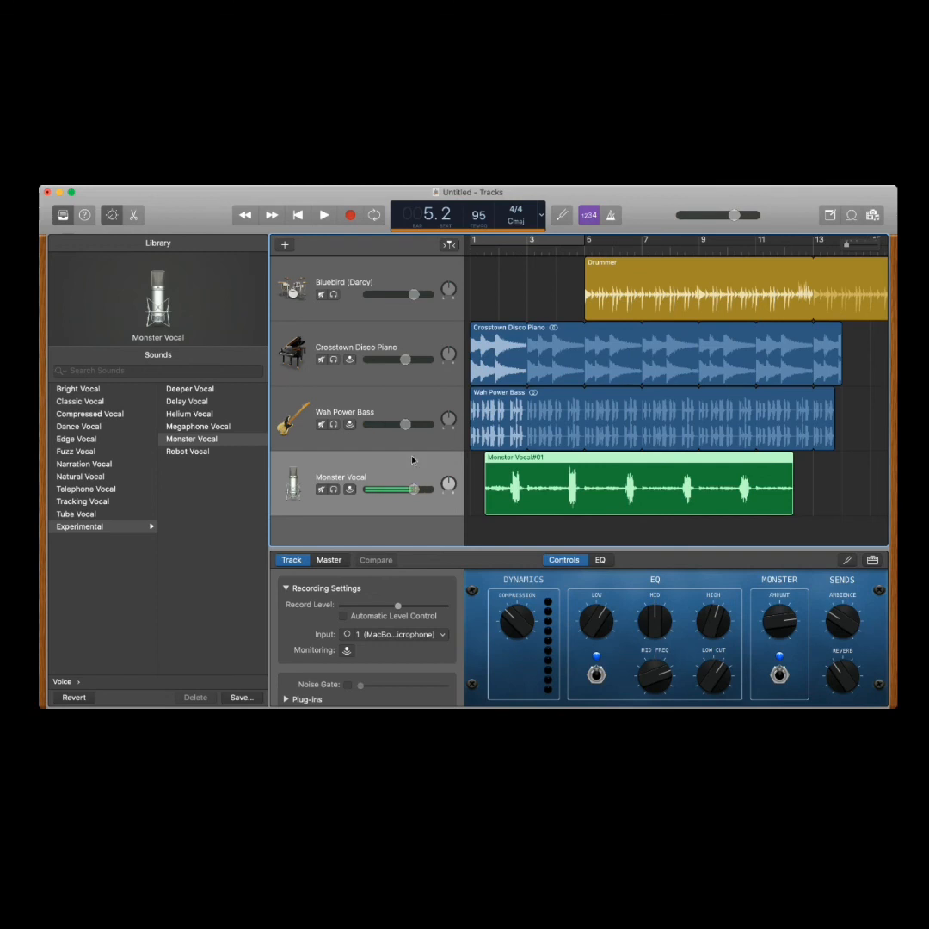
Select the Wah Power Bass track and show its EQ.
click(433, 409)
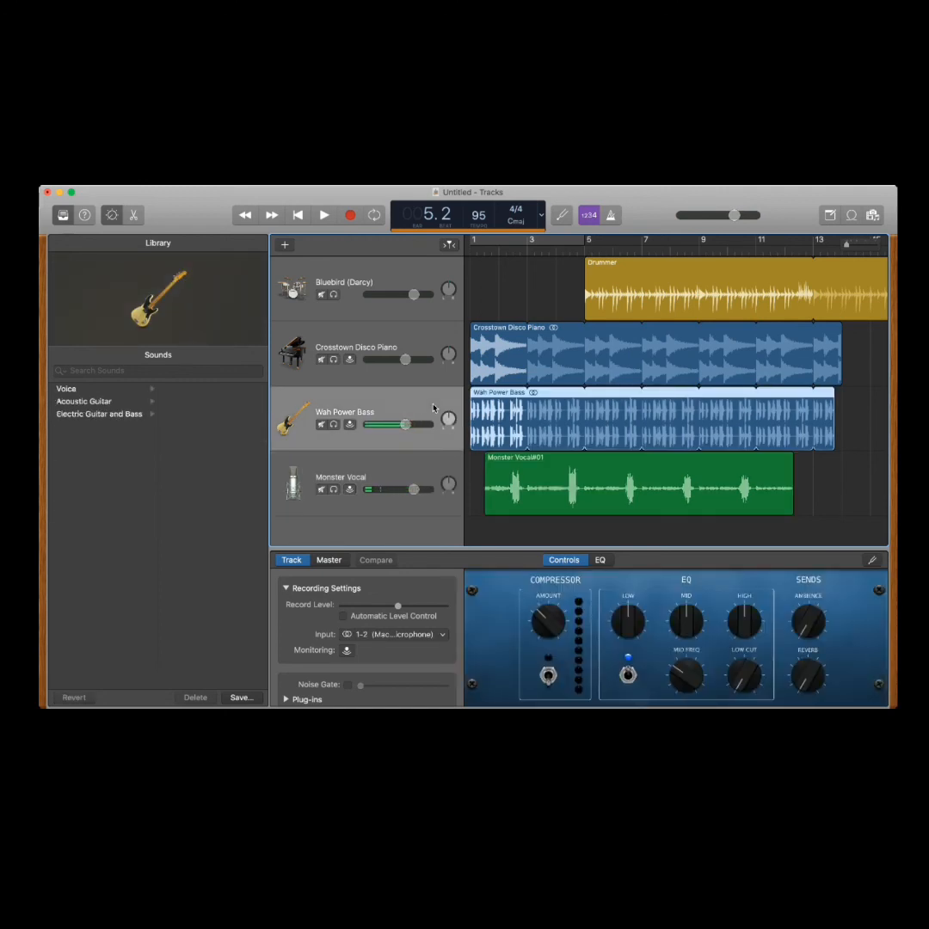
click(602, 561)
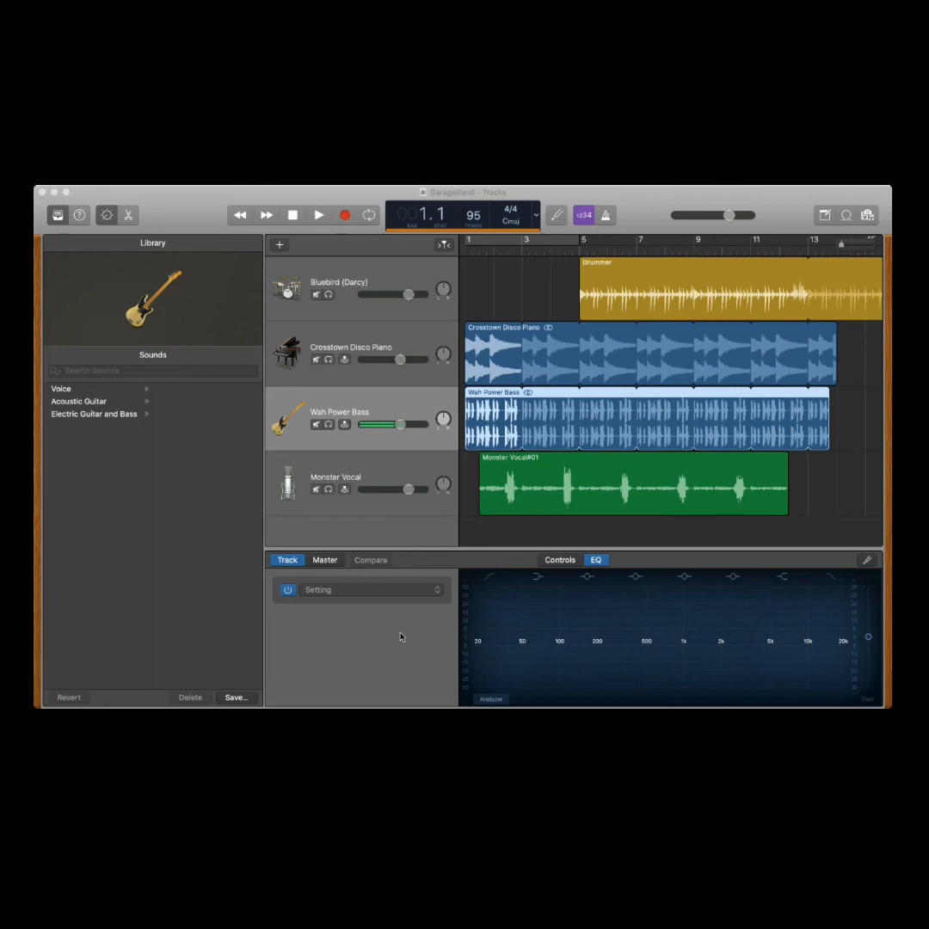
click(187, 230)
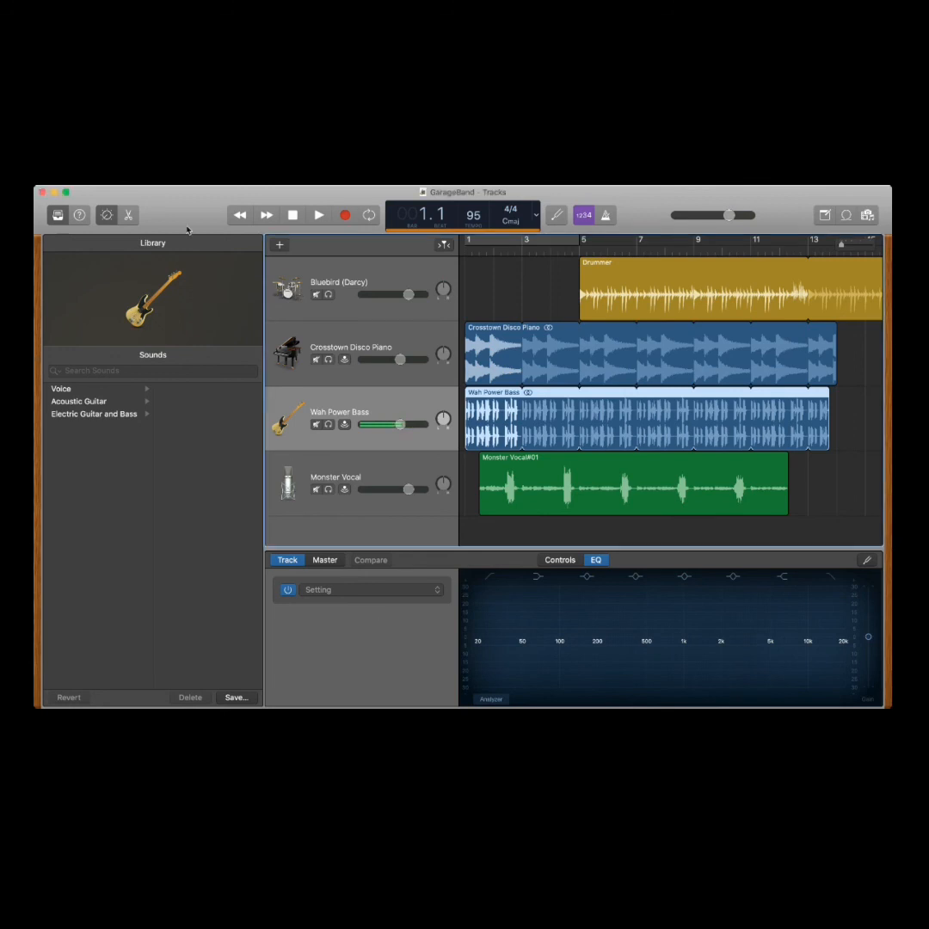
Add a software instrument track and apply the Fingerstyle Bass patch from the Bass sounds to it.
click(287, 249)
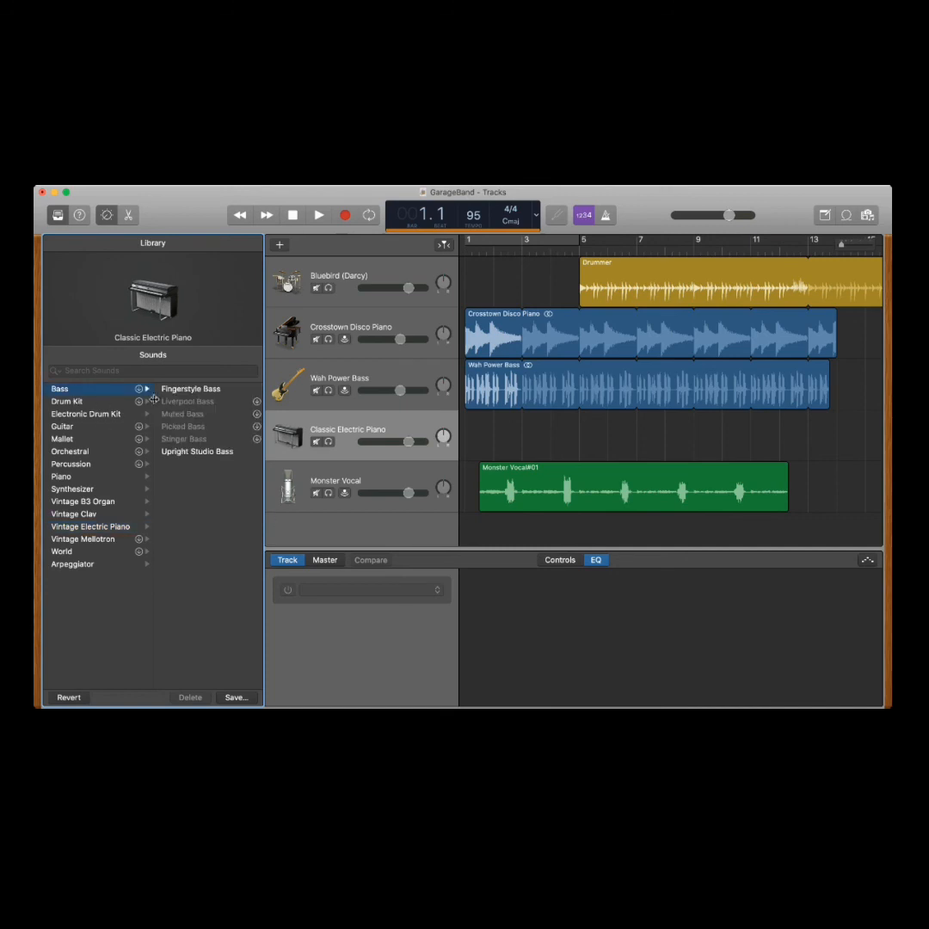
click(177, 390)
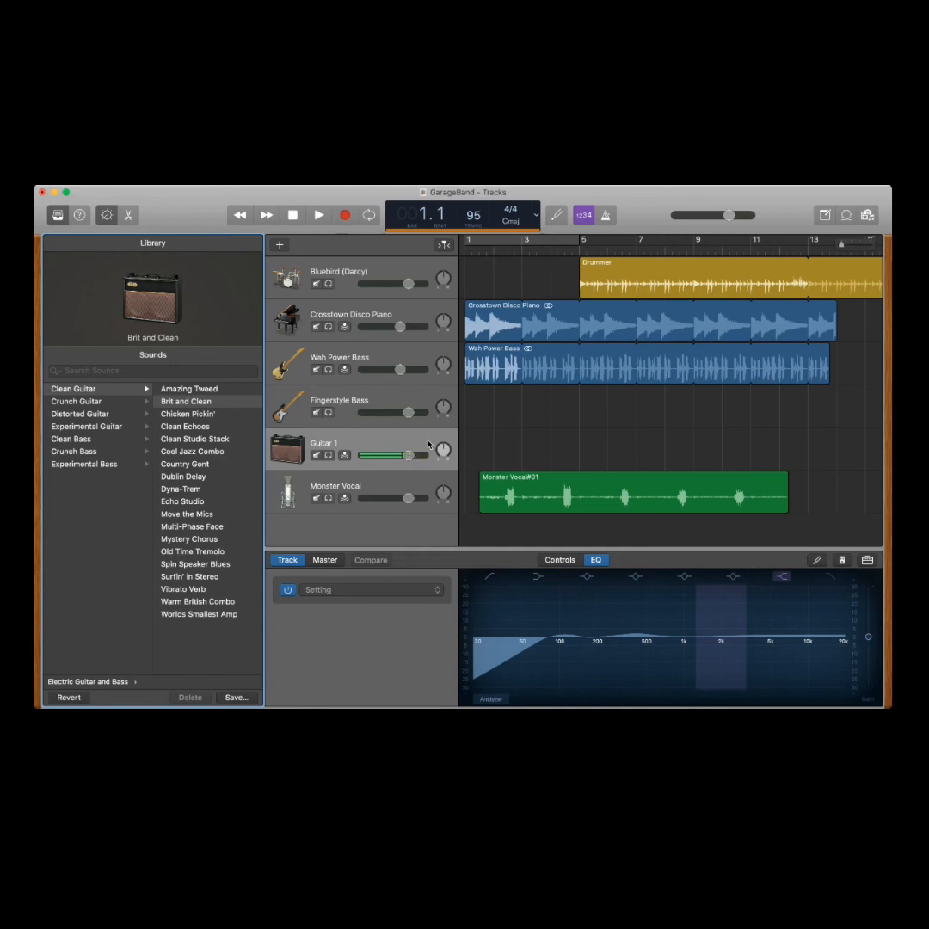
Audition Chicken Pickin' and apply the Clean Echoes patch from the Clean Guitar sounds to the Guitar 1 track.
click(201, 416)
click(197, 426)
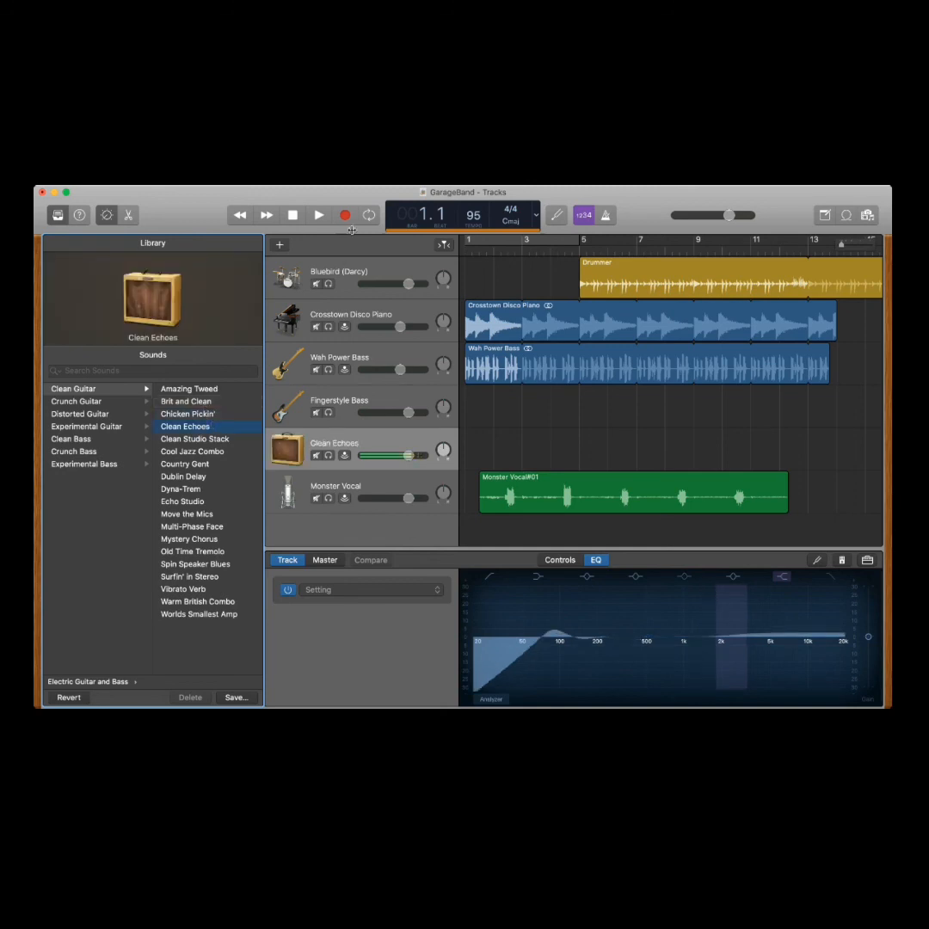